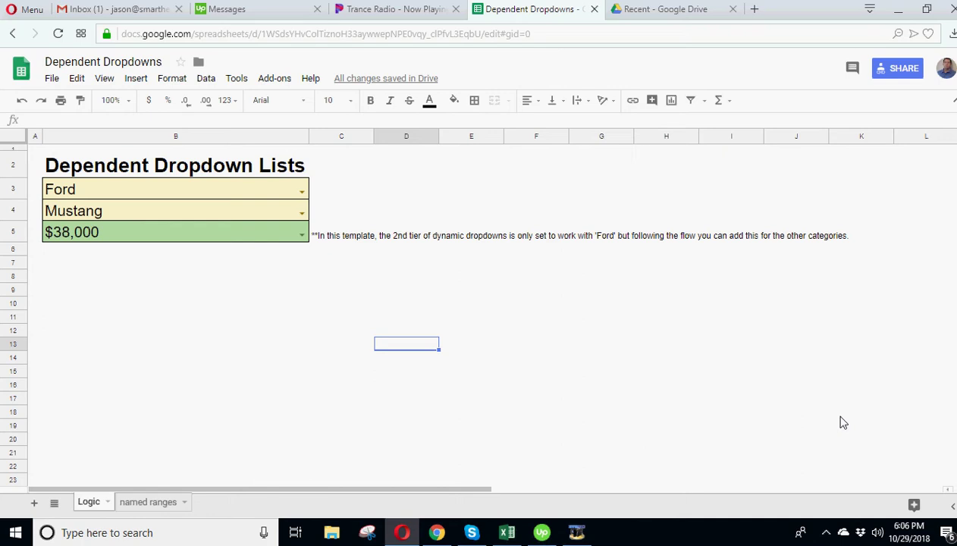
Examine the three dependent dropdown cells B3, B4 and B5 on the Logic sheet.
click(770, 410)
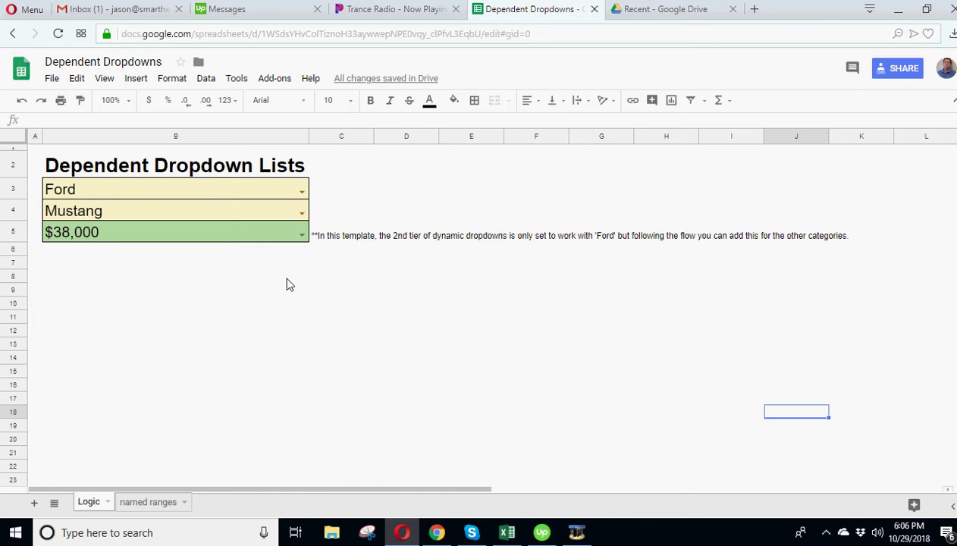
click(110, 197)
click(110, 215)
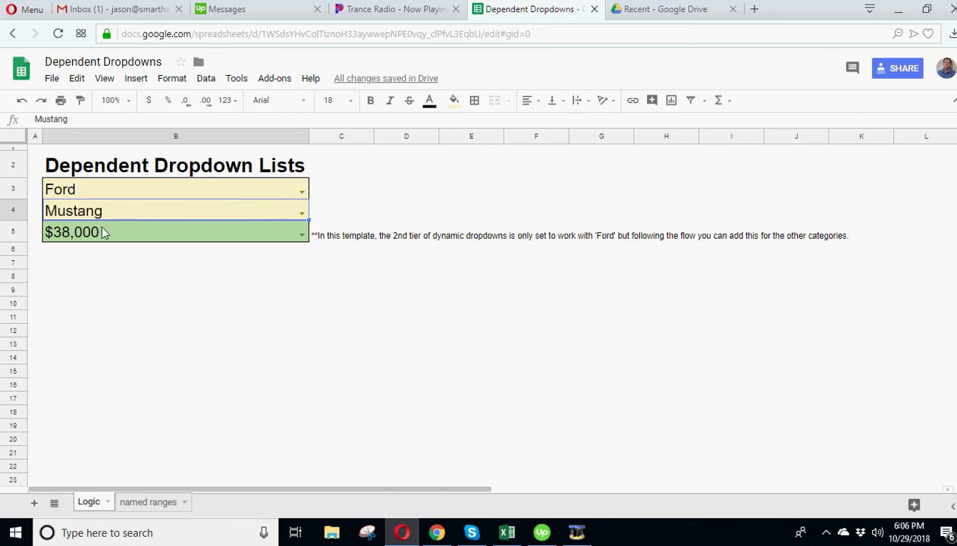
click(86, 238)
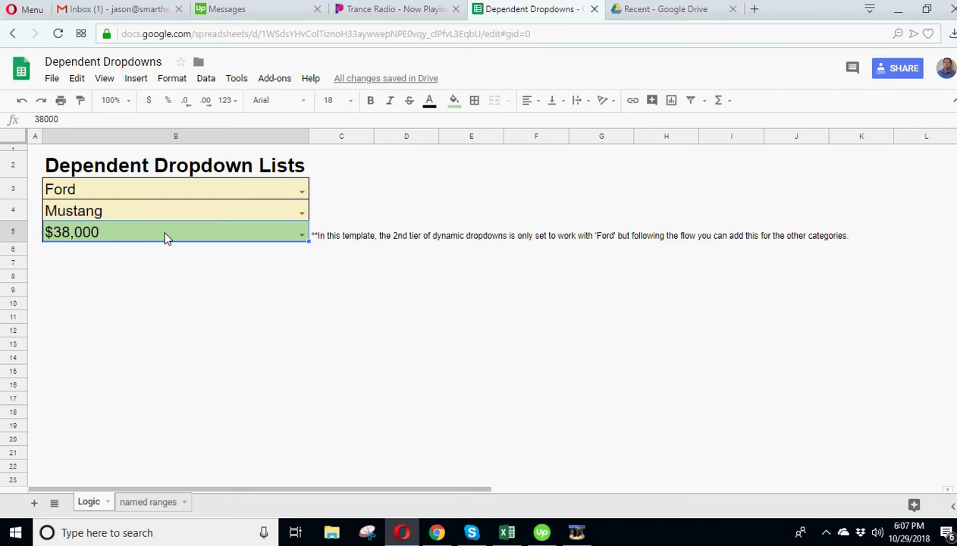
click(150, 190)
click(296, 338)
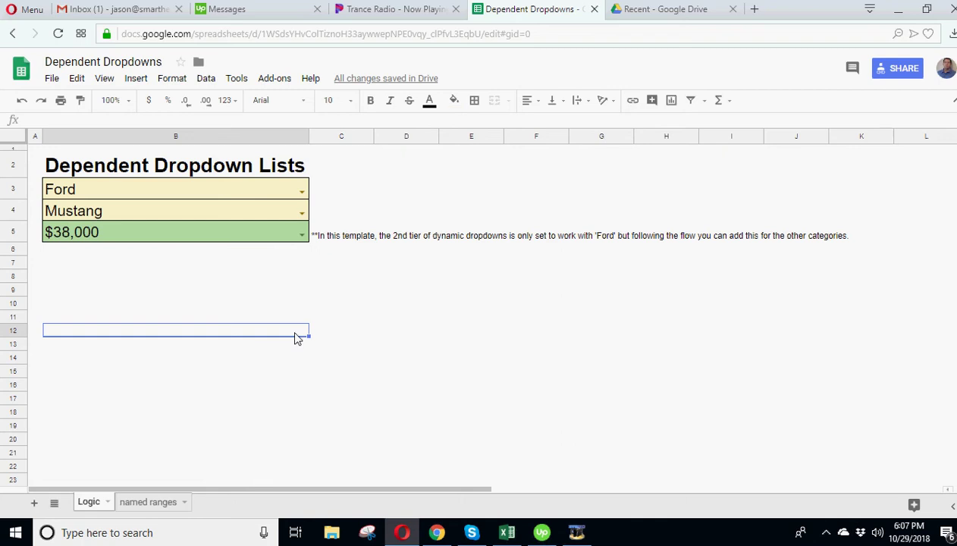
Open smarthelping.com in a new browser tab and go to its Financial Models page.
click(754, 9)
text(smarthelping.com)
click(194, 59)
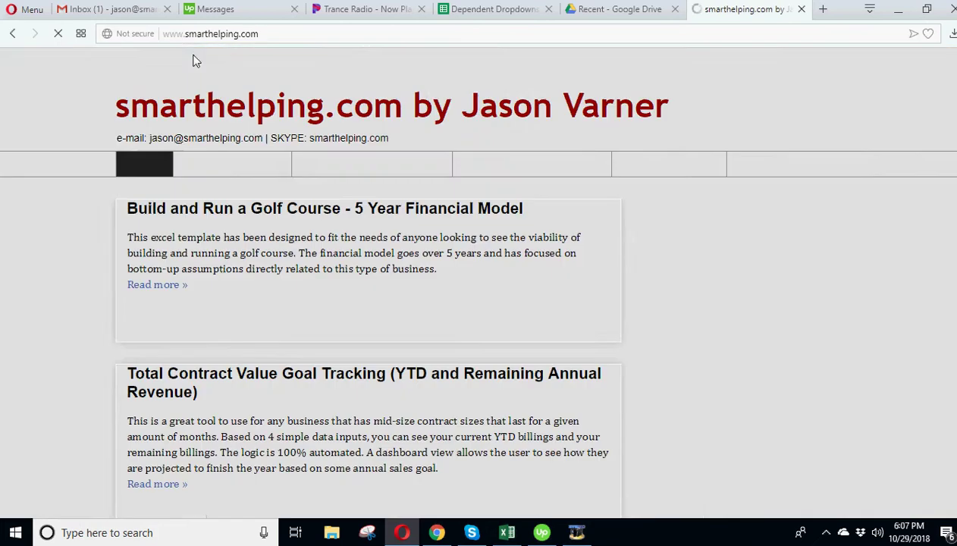
click(221, 167)
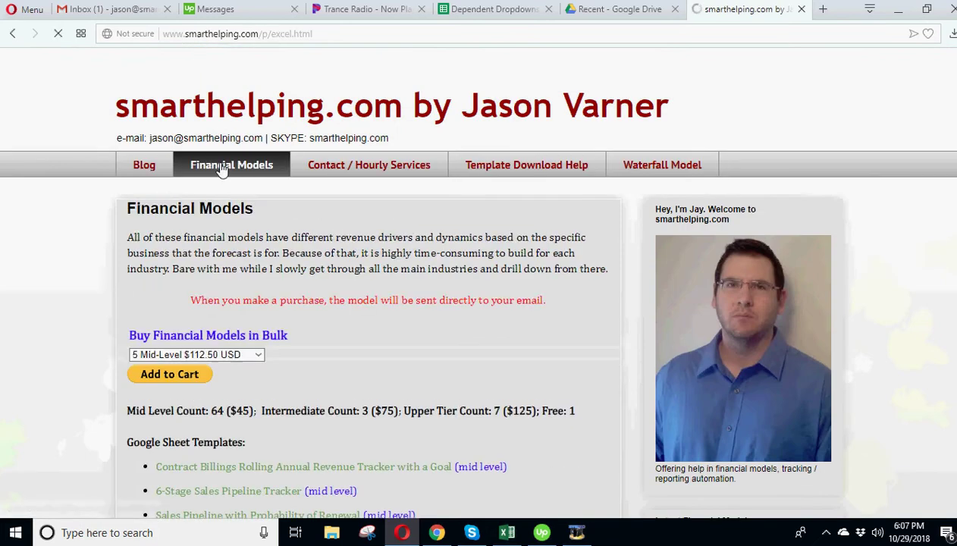
Look through the Google Sheet templates, industry-specific models and general business tools listed on the Financial Models page.
scroll(230, 313, down, 3)
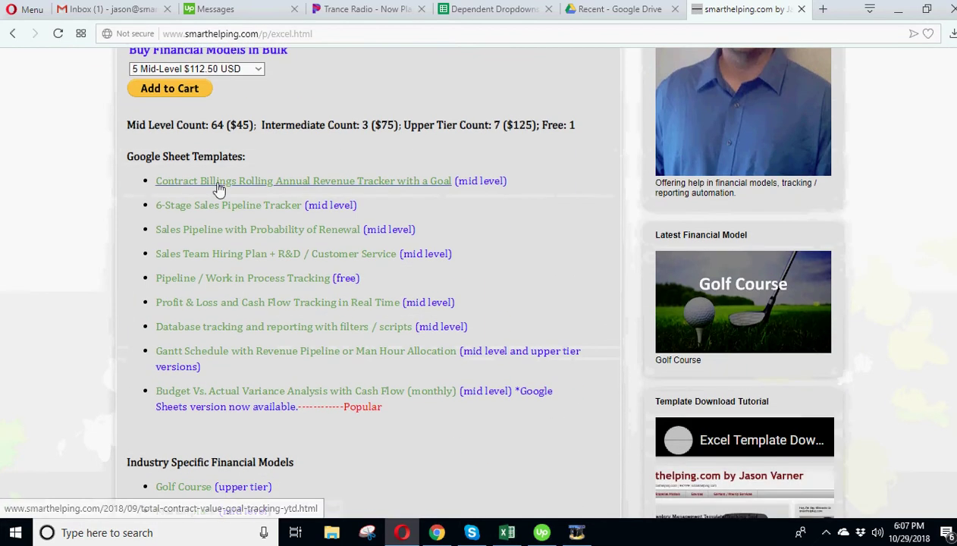
scroll(218, 383, down, 5)
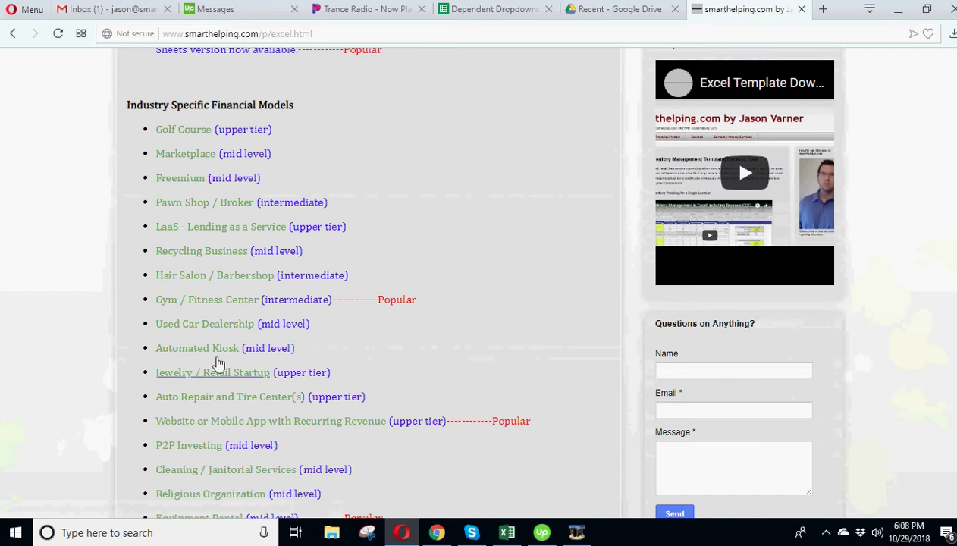
scroll(107, 390, up, 5)
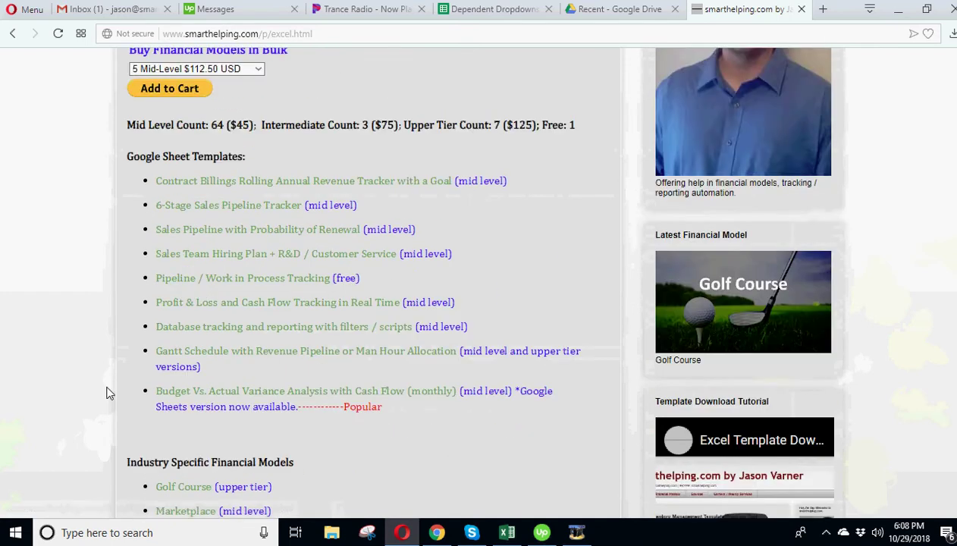
scroll(179, 362, down, 3)
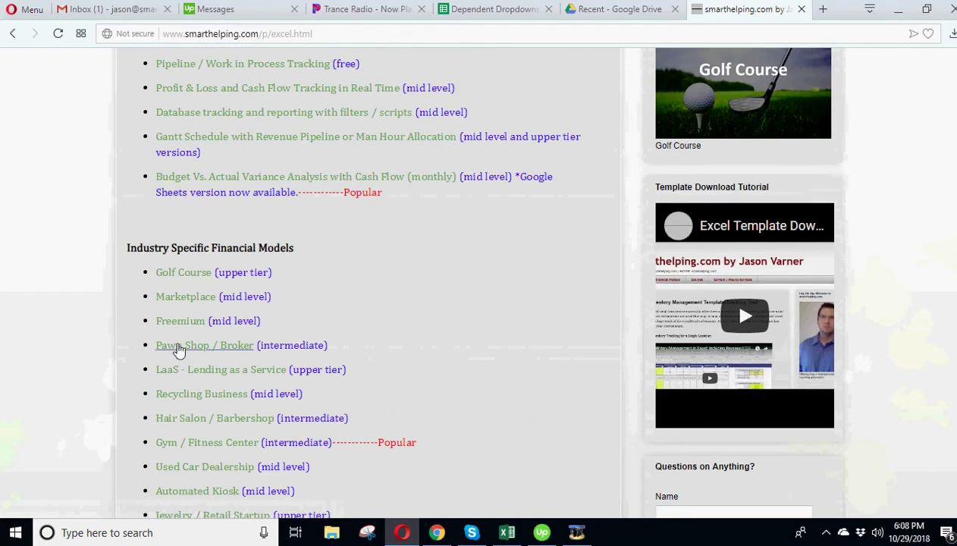
scroll(174, 339, down, 2)
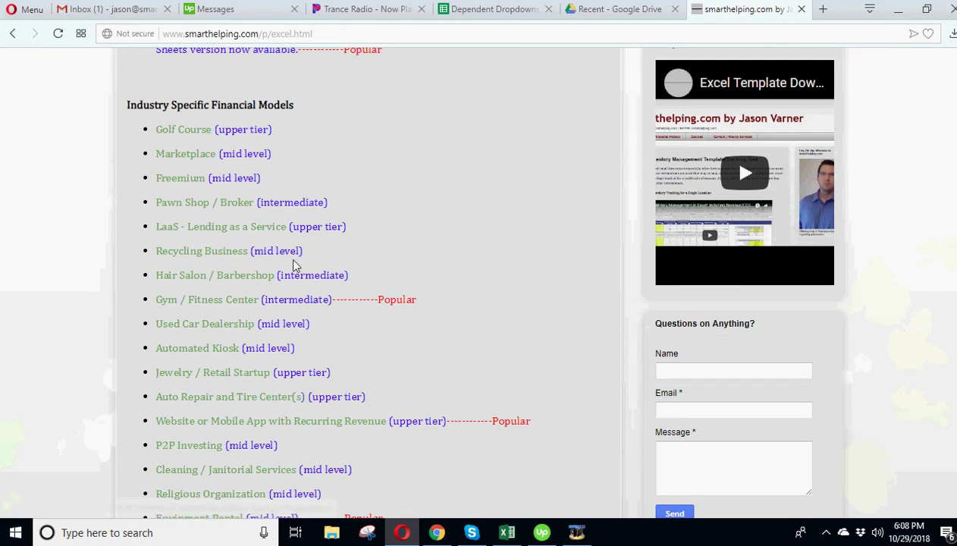
scroll(296, 266, up, 4)
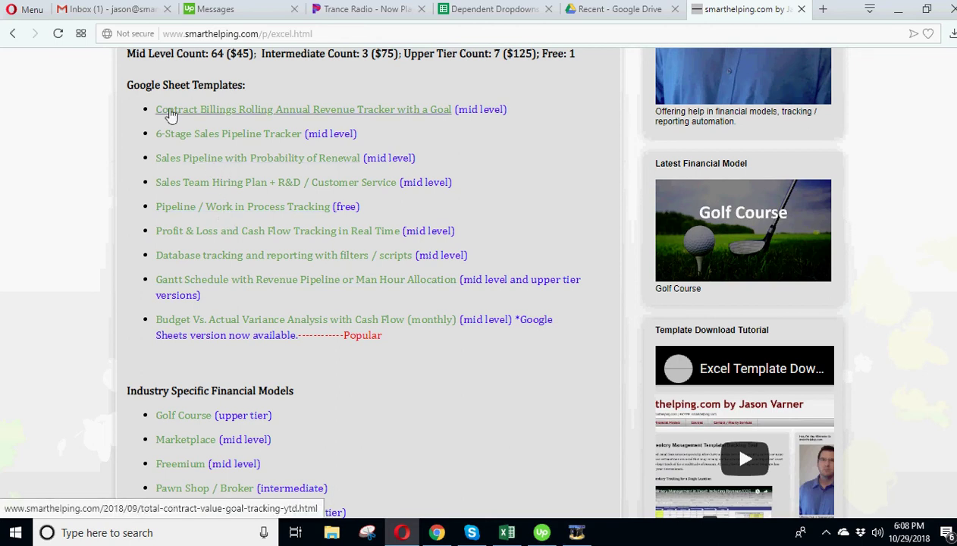
scroll(227, 282, down, 5)
scroll(198, 260, down, 1)
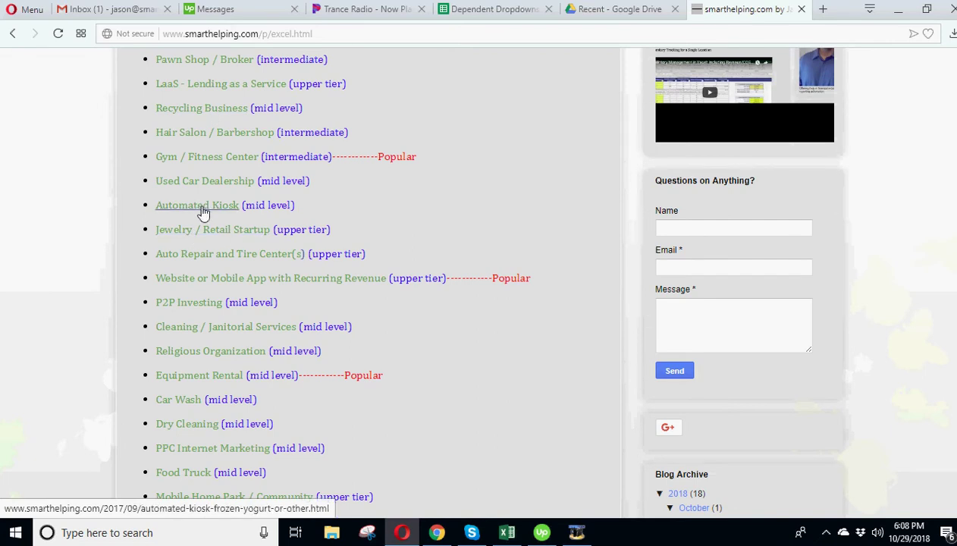
scroll(207, 288, down, 1)
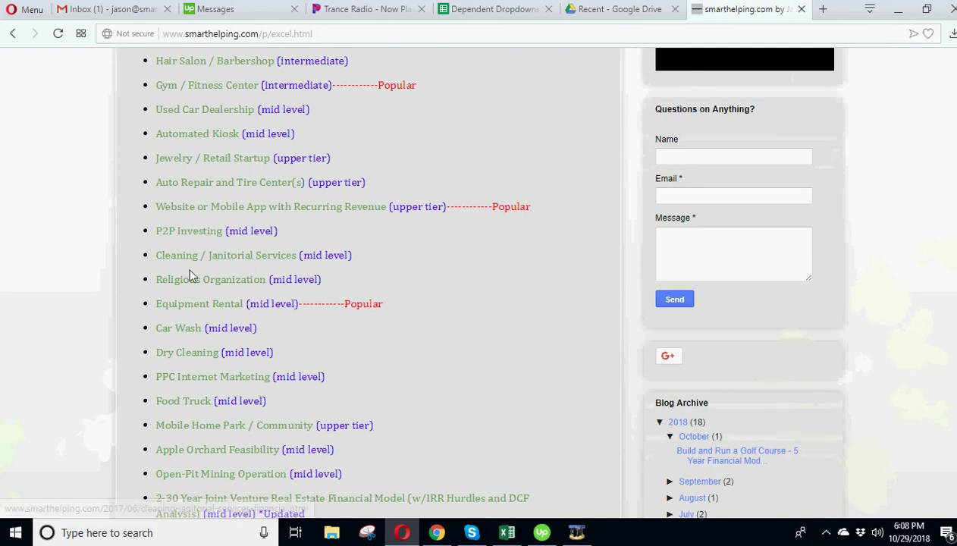
scroll(186, 333, down, 2)
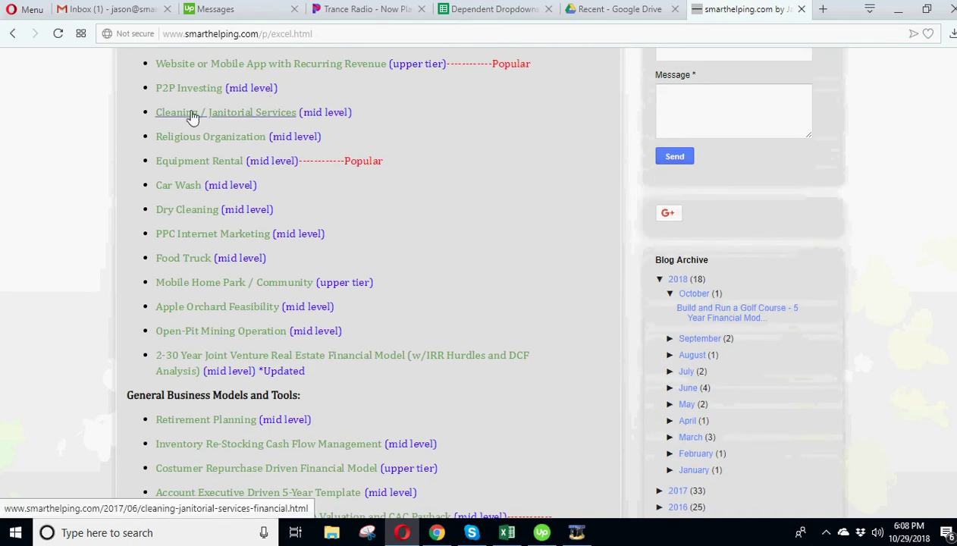
scroll(196, 259, down, 1)
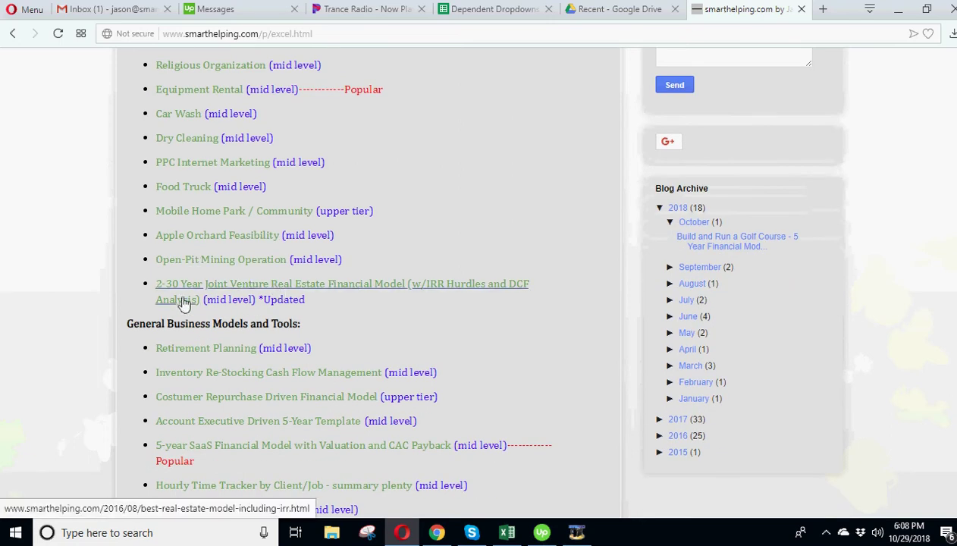
scroll(185, 303, down, 2)
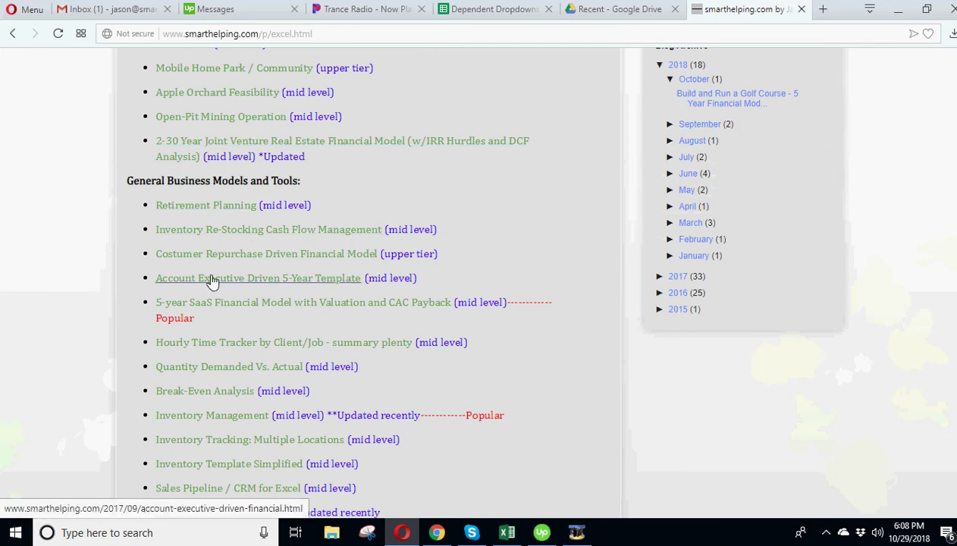
scroll(211, 279, down, 2)
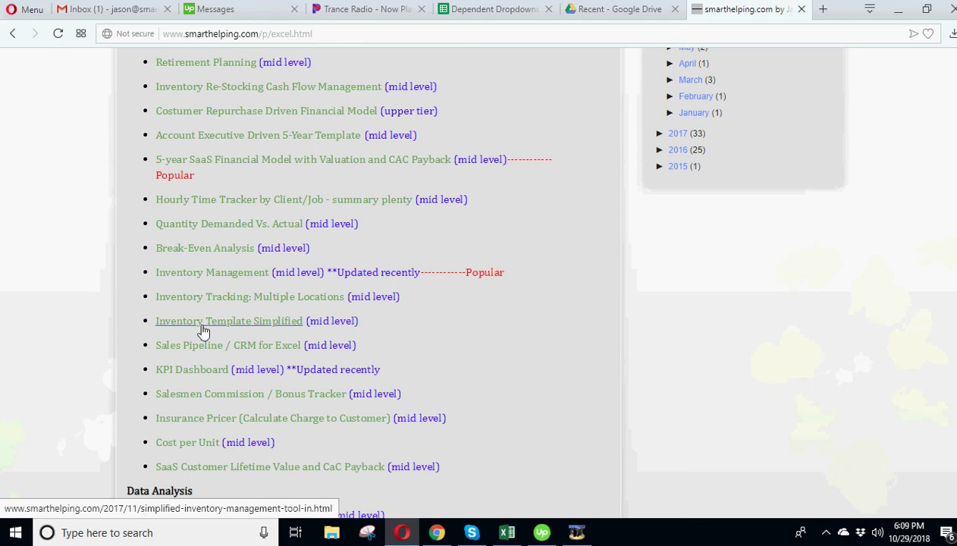
scroll(203, 330, up, 6)
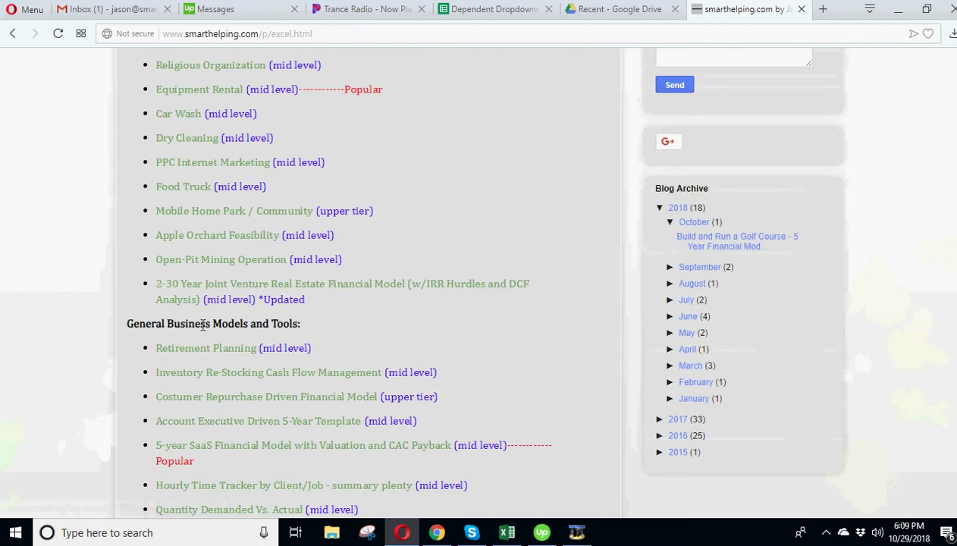
scroll(203, 332, up, 4)
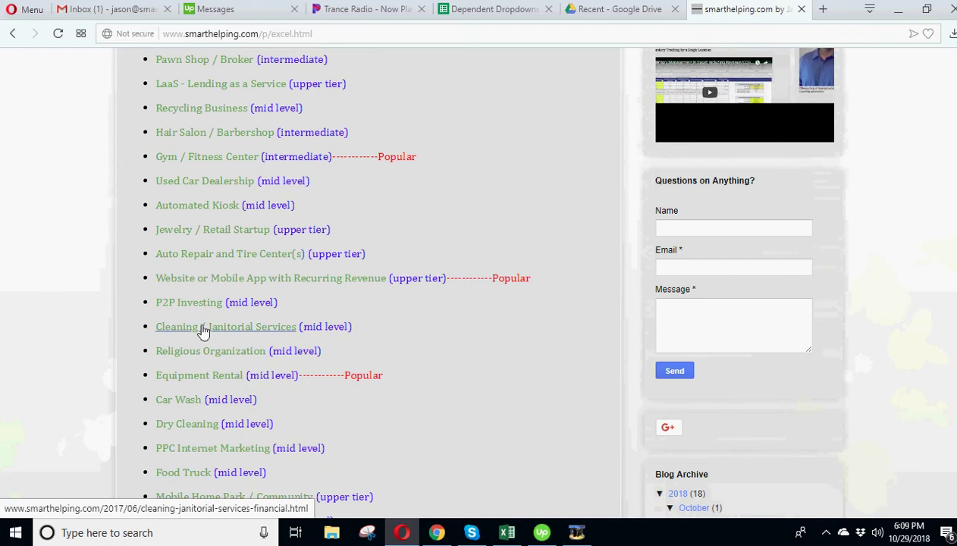
scroll(203, 331, down, 10)
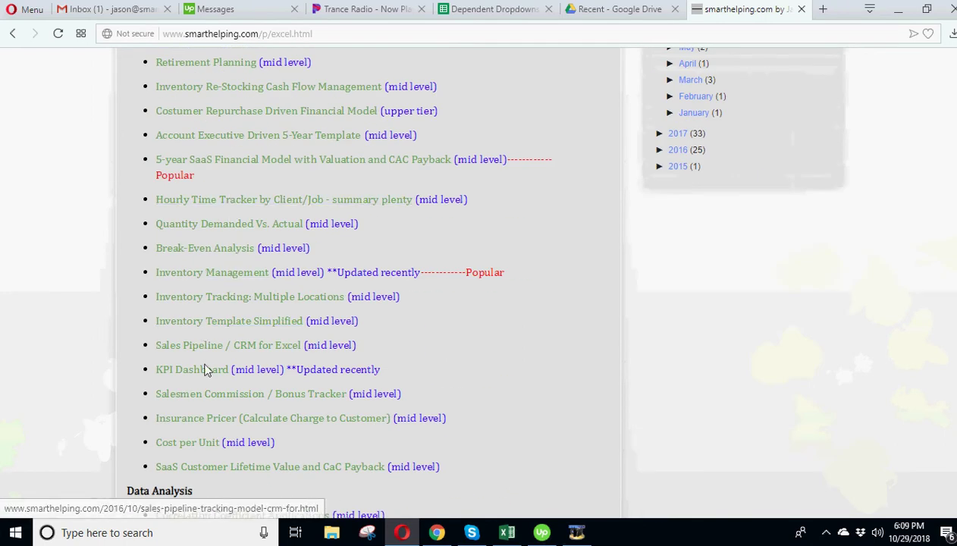
scroll(204, 367, down, 3)
scroll(209, 374, down, 3)
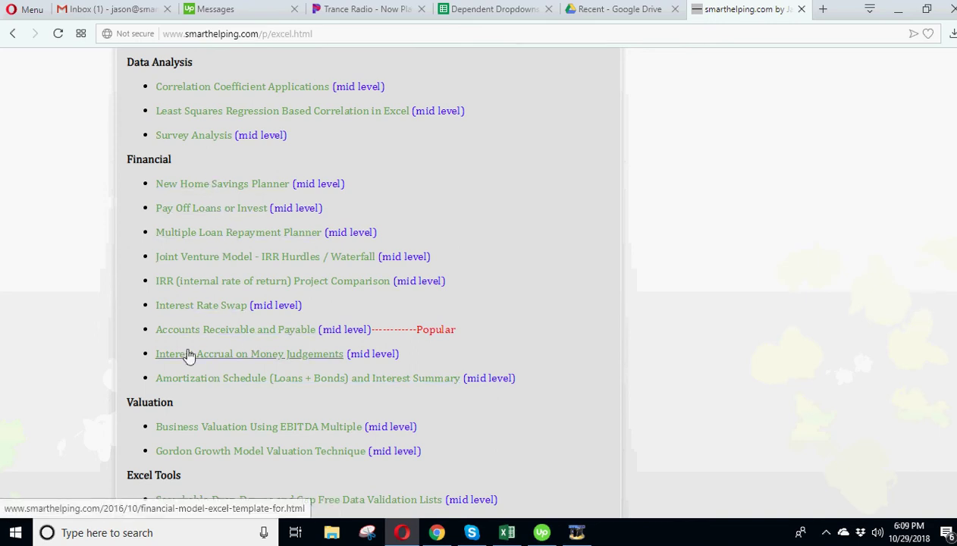
scroll(188, 357, up, 20)
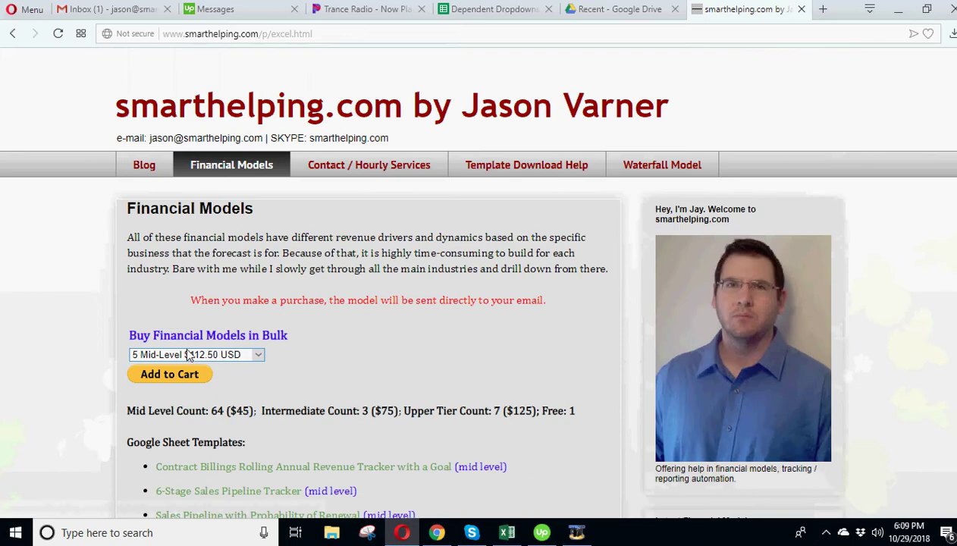
scroll(189, 356, down, 3)
scroll(187, 401, down, 1)
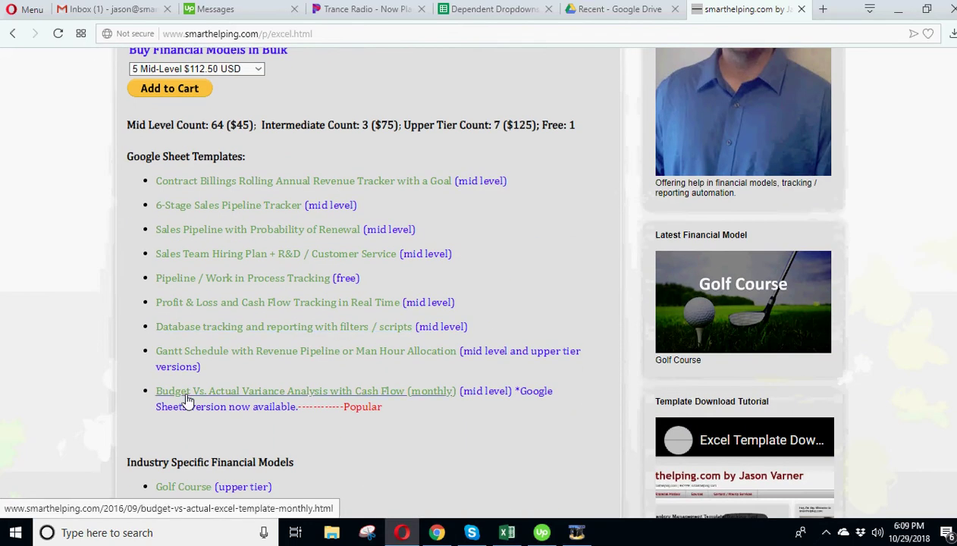
scroll(187, 400, up, 2)
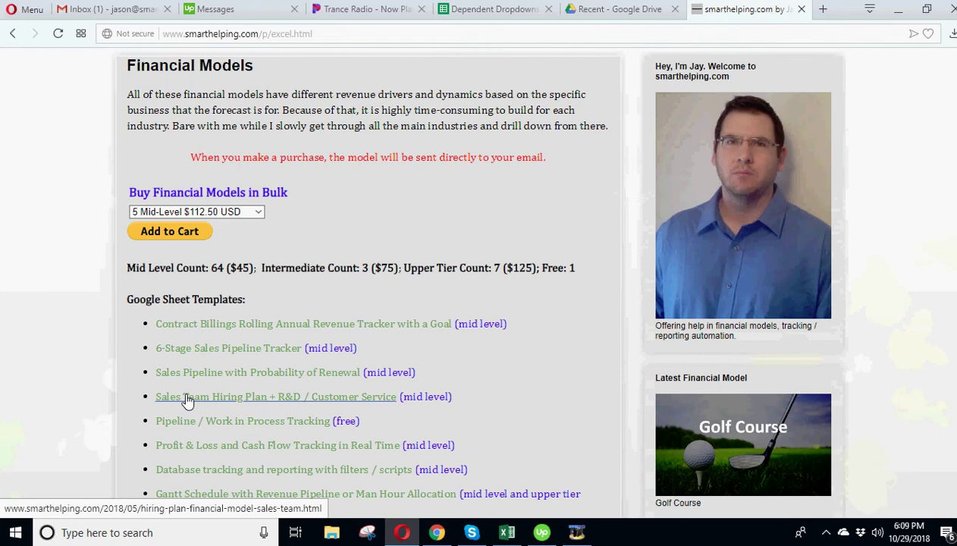
scroll(187, 401, up, 2)
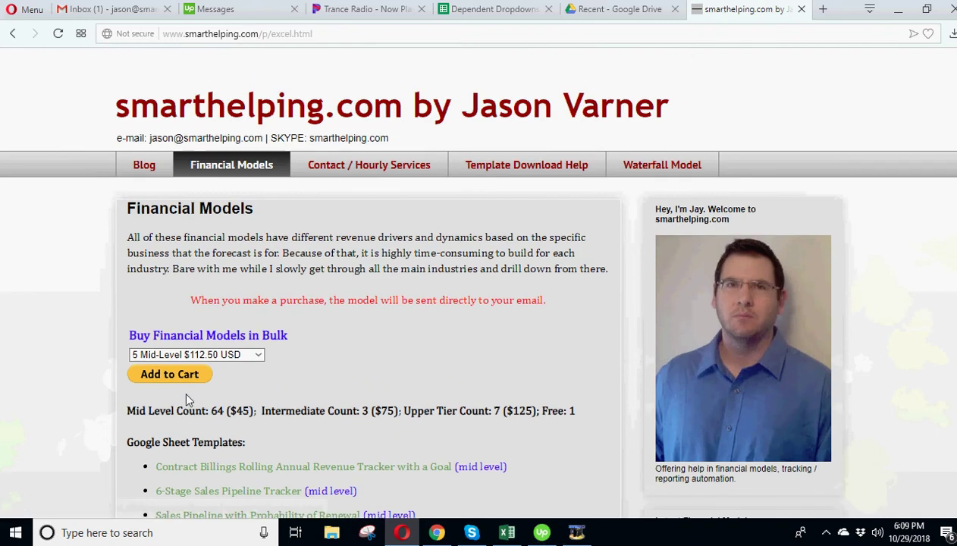
Return to the Dependent Dropdowns spreadsheet and view the car make options offered in cell B3, leaving the selection as is.
click(474, 8)
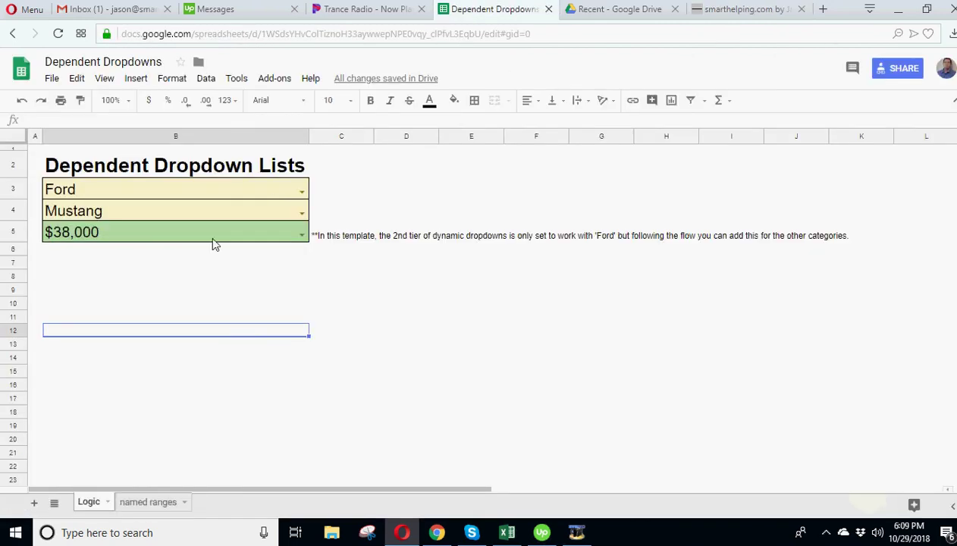
click(374, 275)
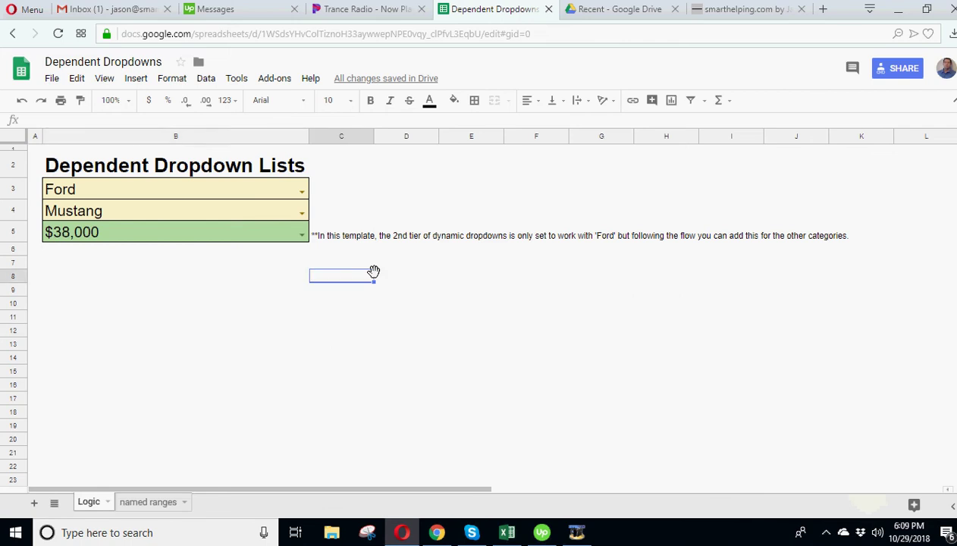
click(423, 280)
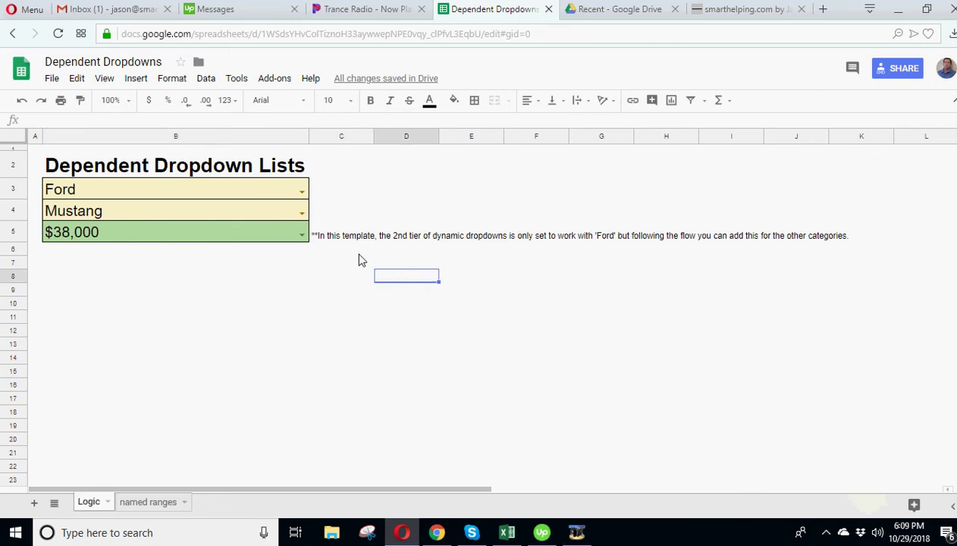
click(221, 191)
click(300, 192)
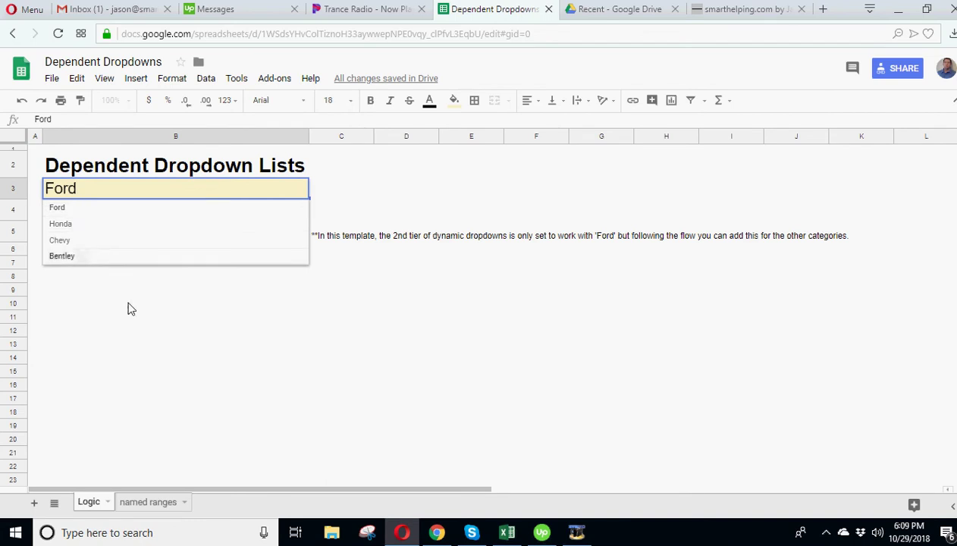
click(148, 384)
Switch to the named ranges sheet and examine the car make headers in C1:F1.
click(149, 501)
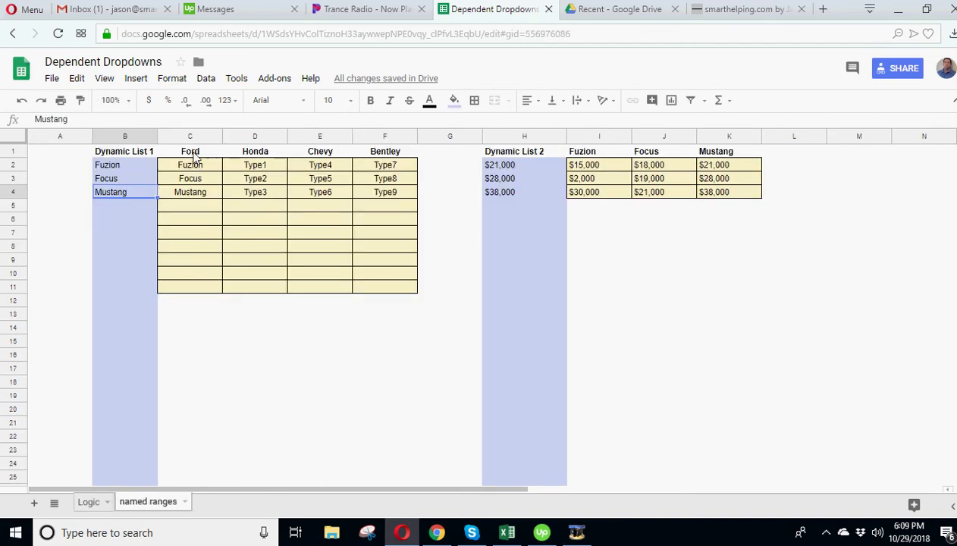
drag(193, 152, 404, 157)
drag(193, 155, 407, 155)
drag(205, 155, 407, 149)
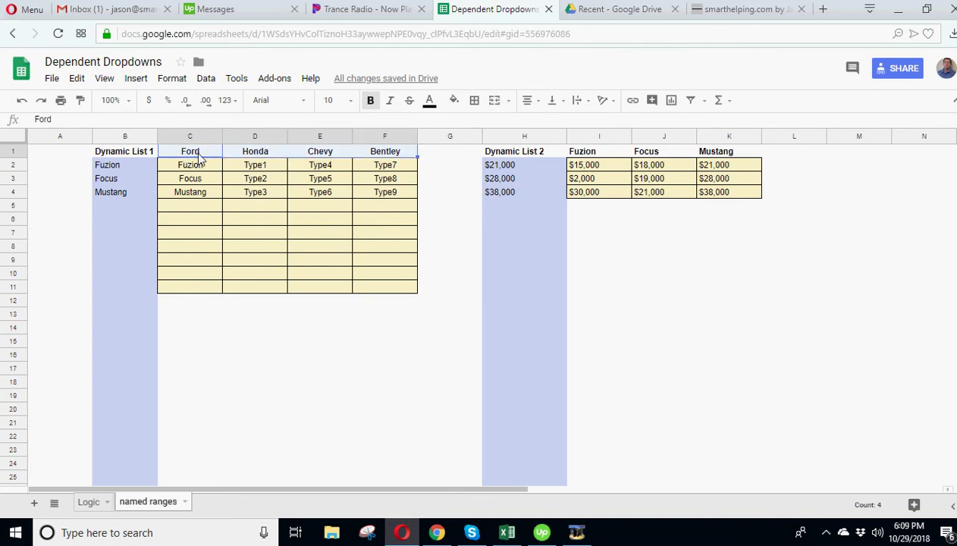
click(199, 155)
click(251, 156)
click(324, 156)
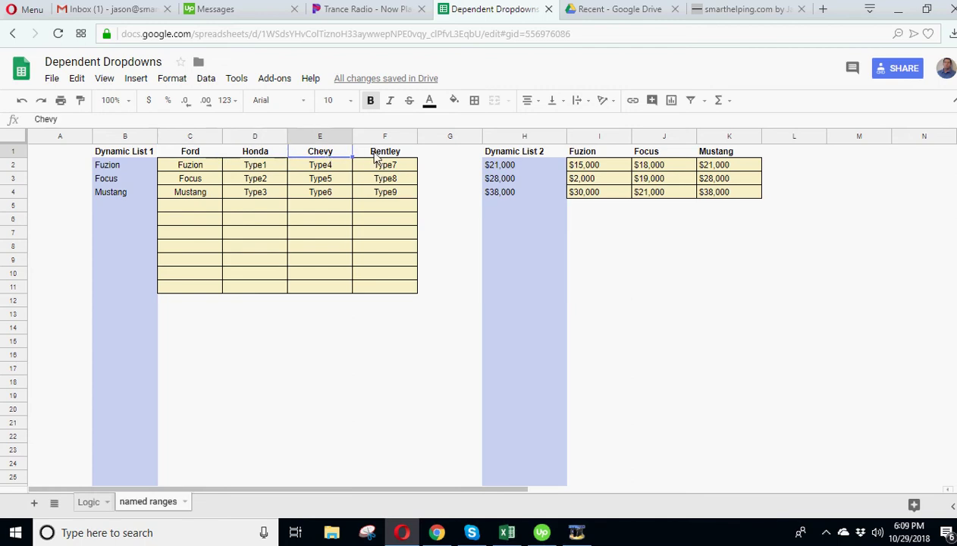
click(372, 157)
click(203, 157)
Examine the model list ranges beneath the Ford, Honda, Chevy and Bentley headers.
drag(191, 164, 191, 287)
drag(255, 168, 251, 282)
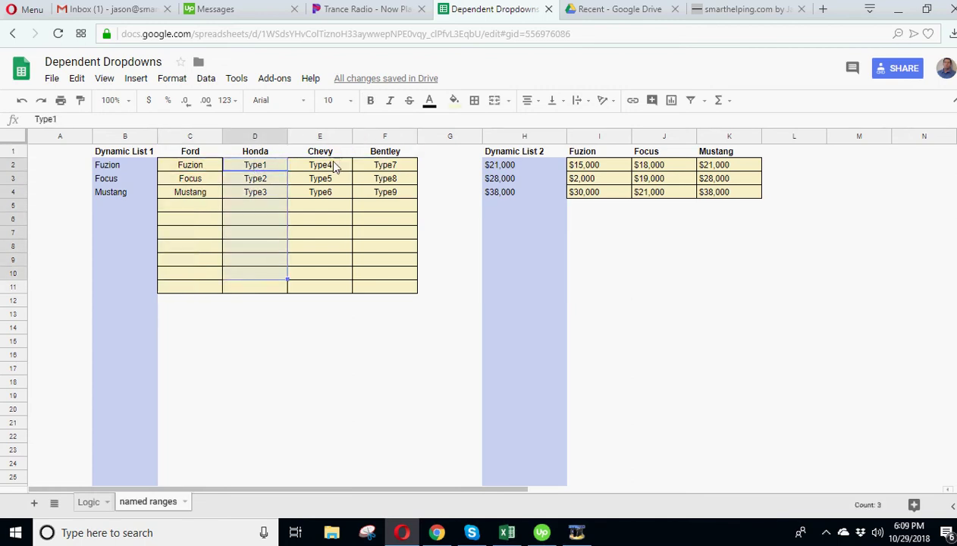
drag(314, 165, 331, 288)
drag(384, 165, 384, 287)
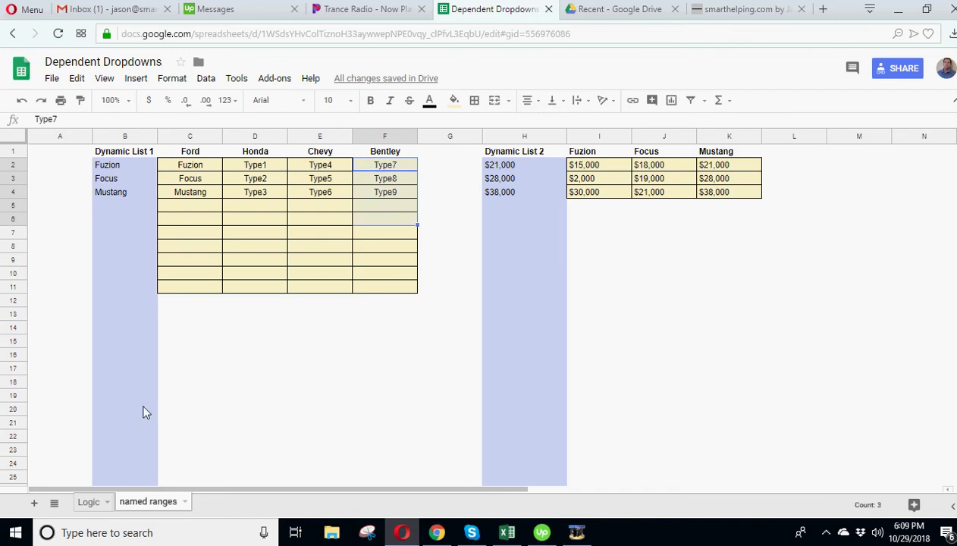
Switch to the Logic sheet and set the car make in B3 to Honda.
click(85, 502)
click(144, 214)
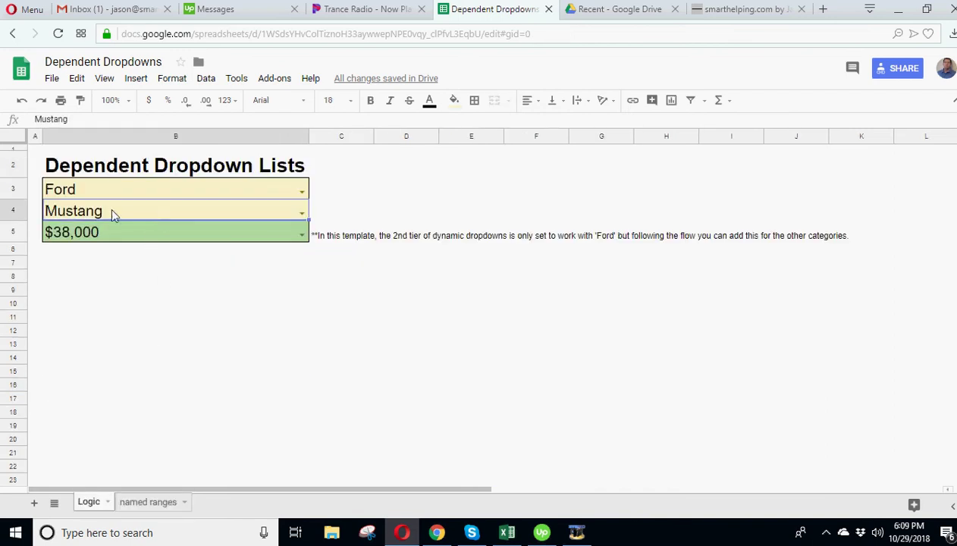
click(70, 191)
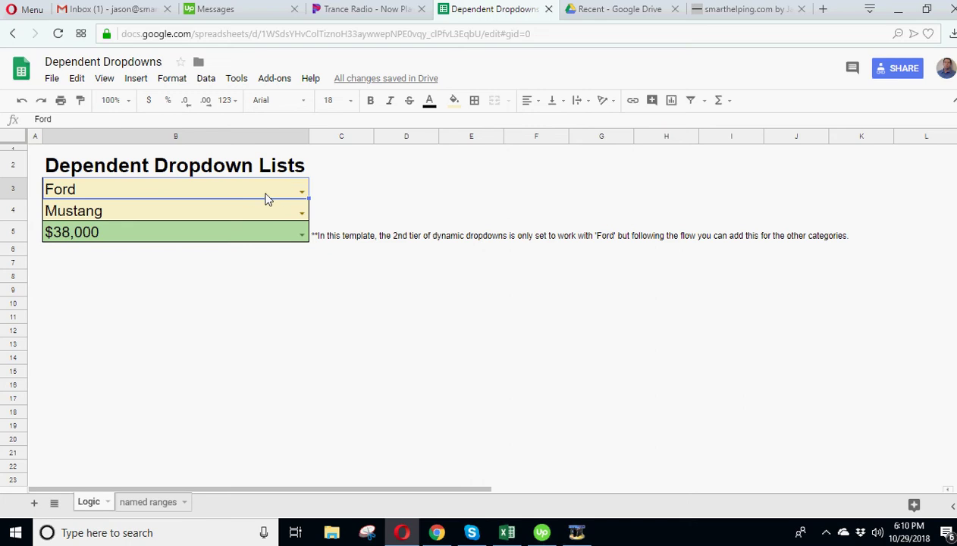
click(302, 192)
click(88, 227)
mouse_move(304, 219)
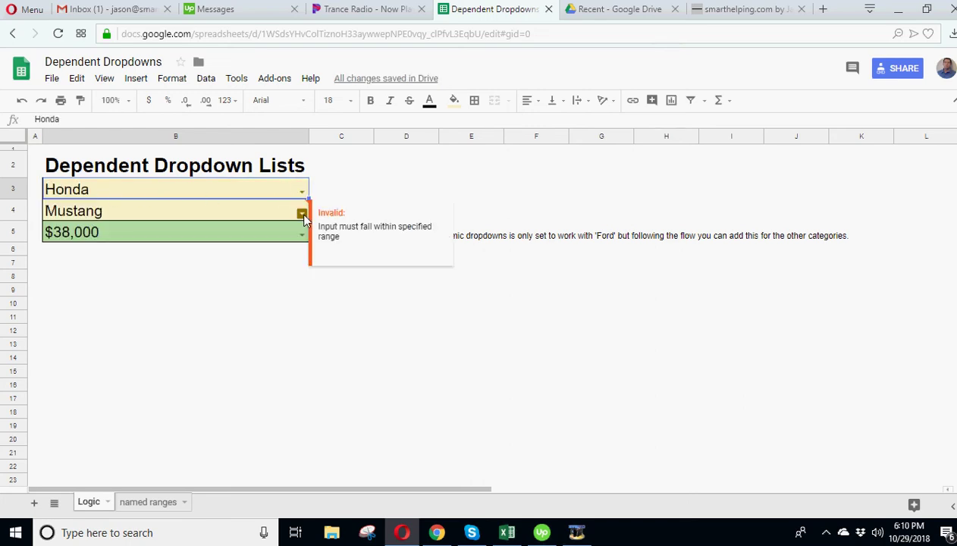
Check Dynamic List 1 on the named ranges sheet, and set the model in Logic cell B4 to Type3.
click(137, 502)
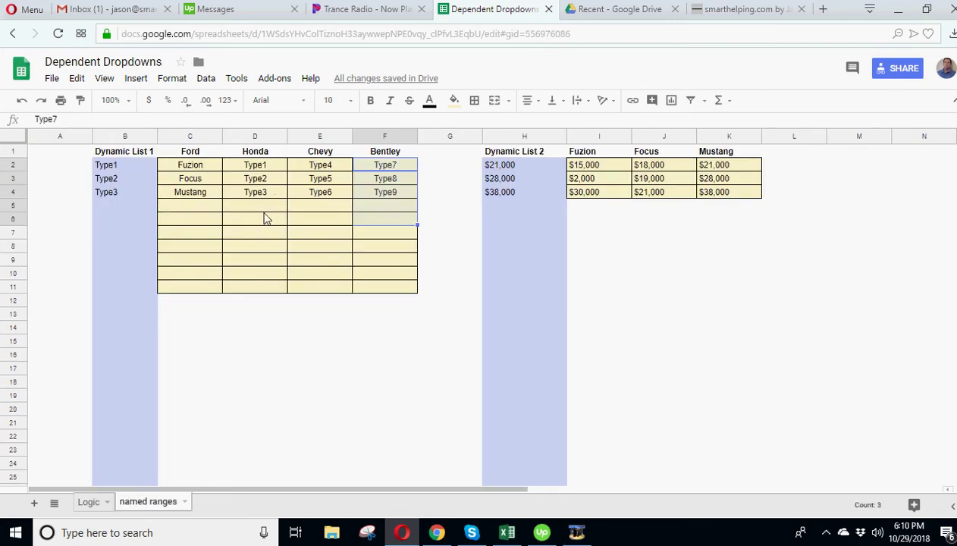
click(89, 502)
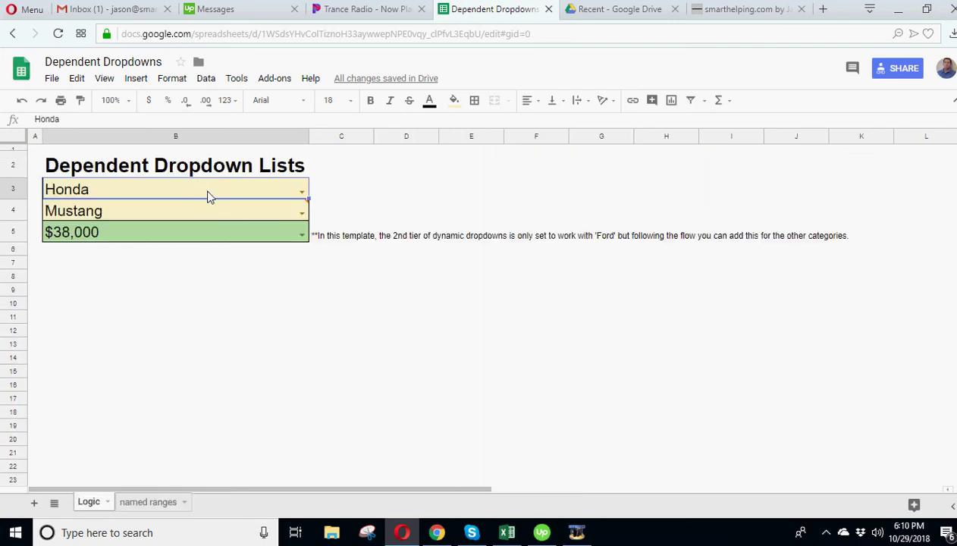
click(300, 216)
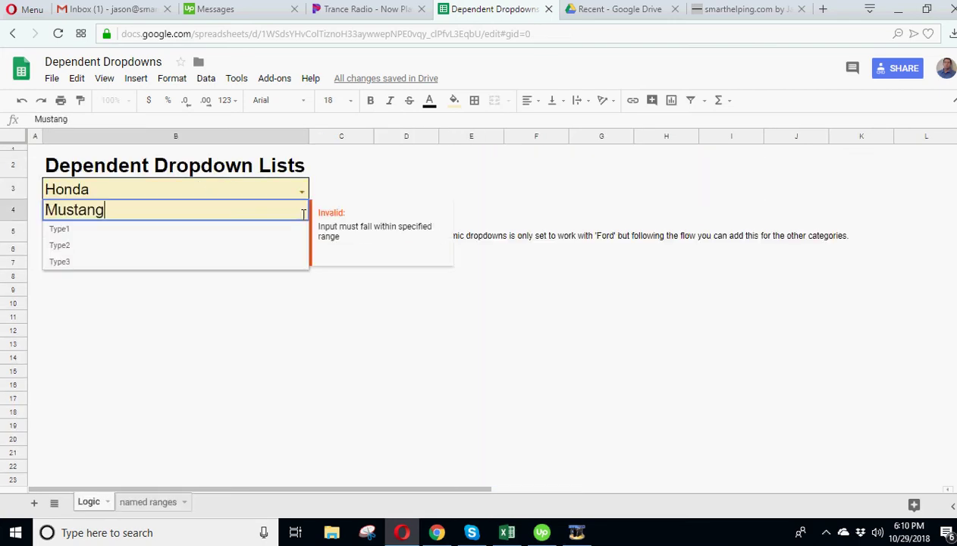
click(86, 262)
Review the Chevy models on the named ranges sheet, and on the Logic sheet set B3 to Chevy and B4 to Type5.
click(181, 496)
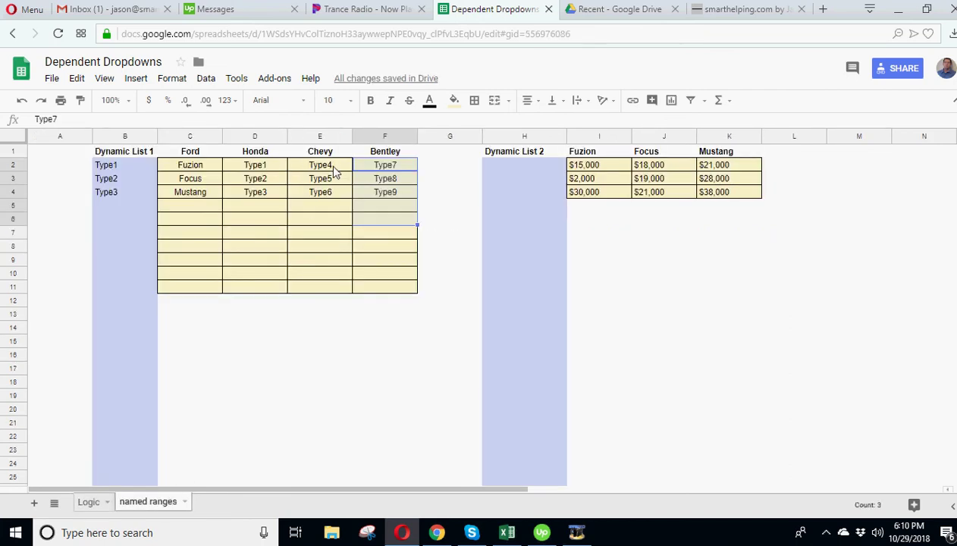
click(105, 502)
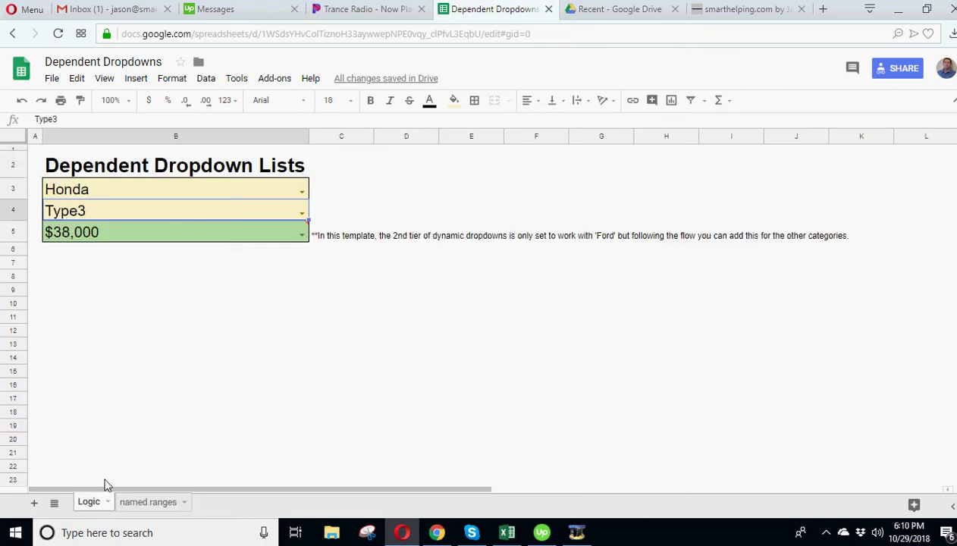
click(302, 190)
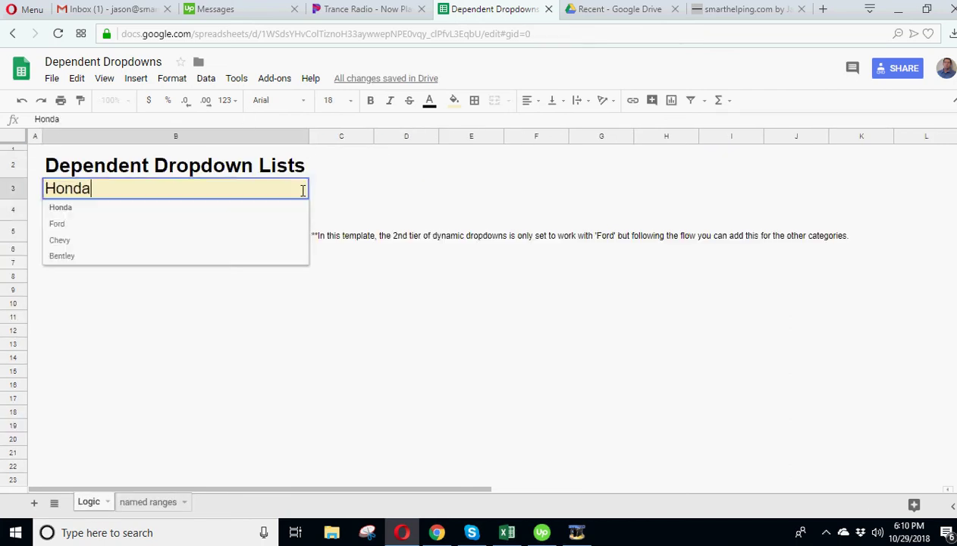
click(79, 241)
click(302, 210)
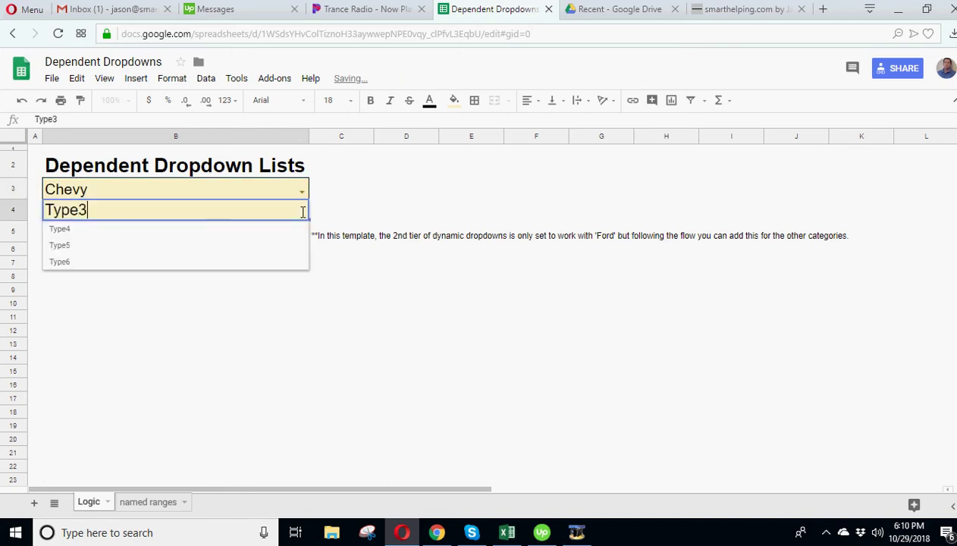
click(77, 245)
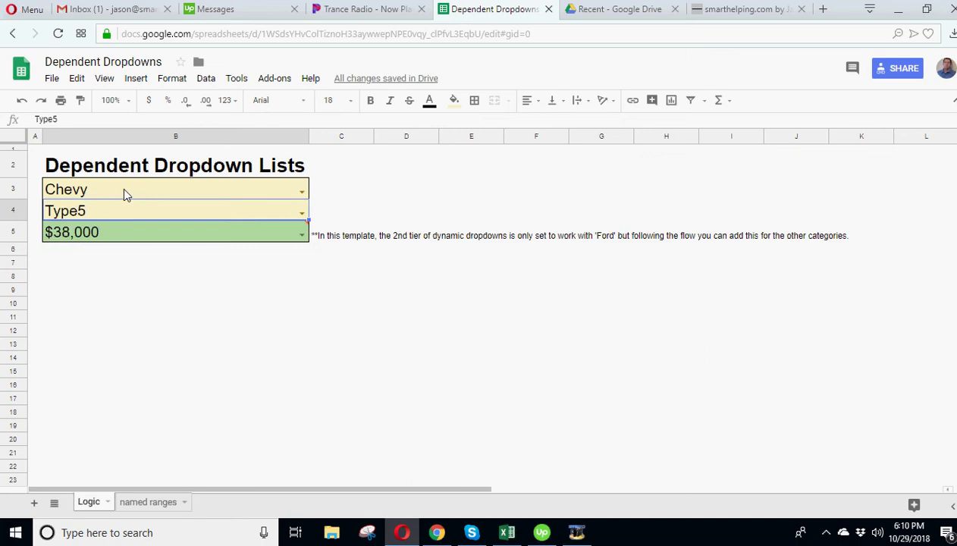
Compare the make chosen in Logic cell B3 with the header names in C1:F1 of the named ranges sheet.
click(125, 193)
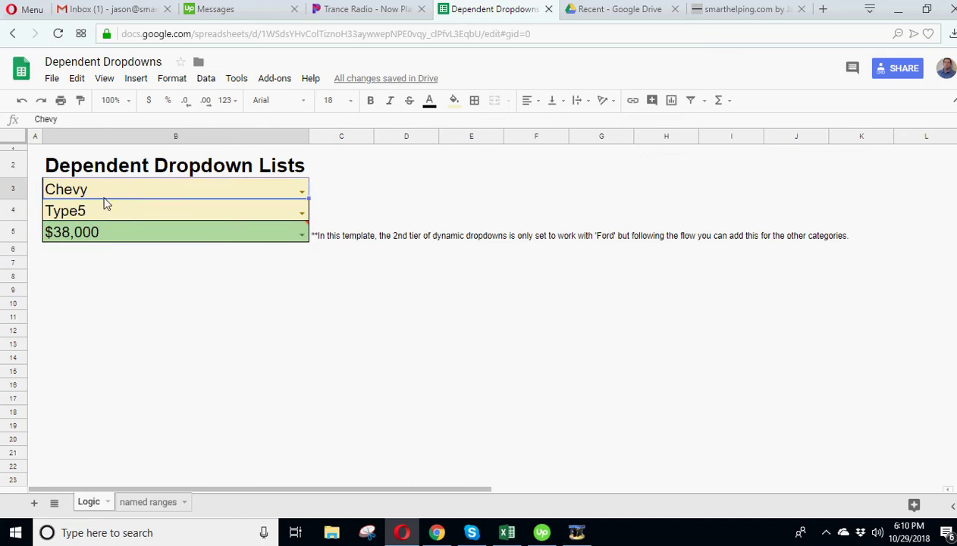
click(146, 502)
drag(195, 155, 364, 153)
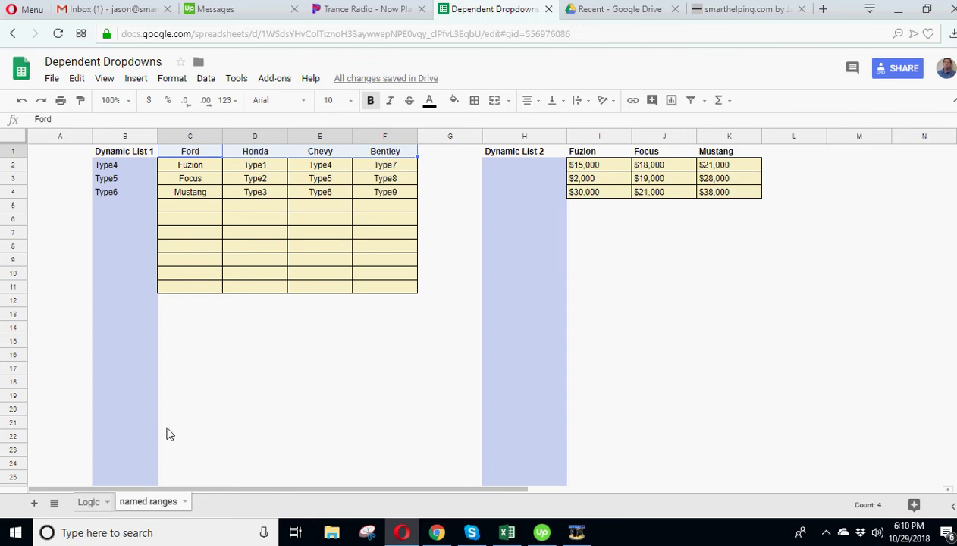
Return to the Logic sheet and set the car make in B3 to Ford.
click(88, 502)
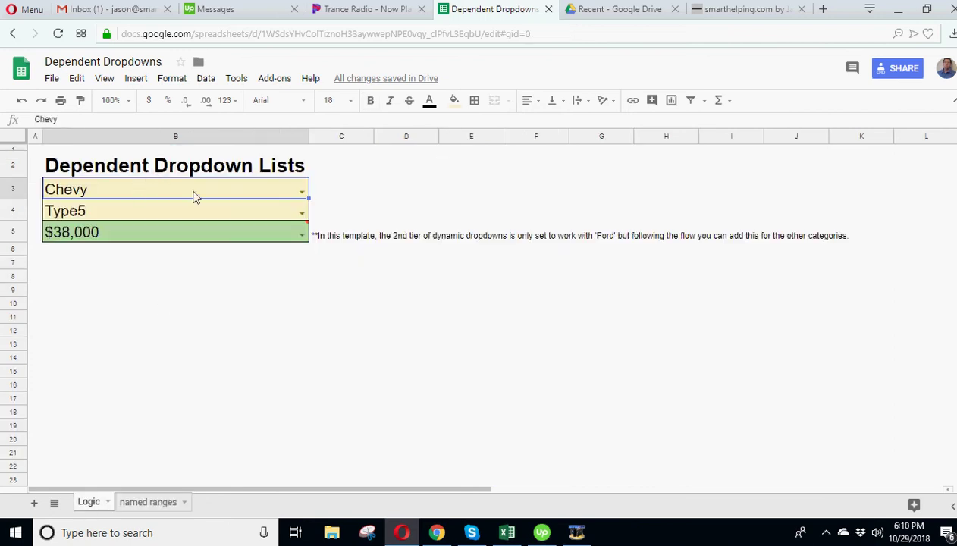
click(302, 192)
click(90, 225)
Examine the make headers and the Ford and Honda model lists beneath them on the named ranges sheet.
click(149, 502)
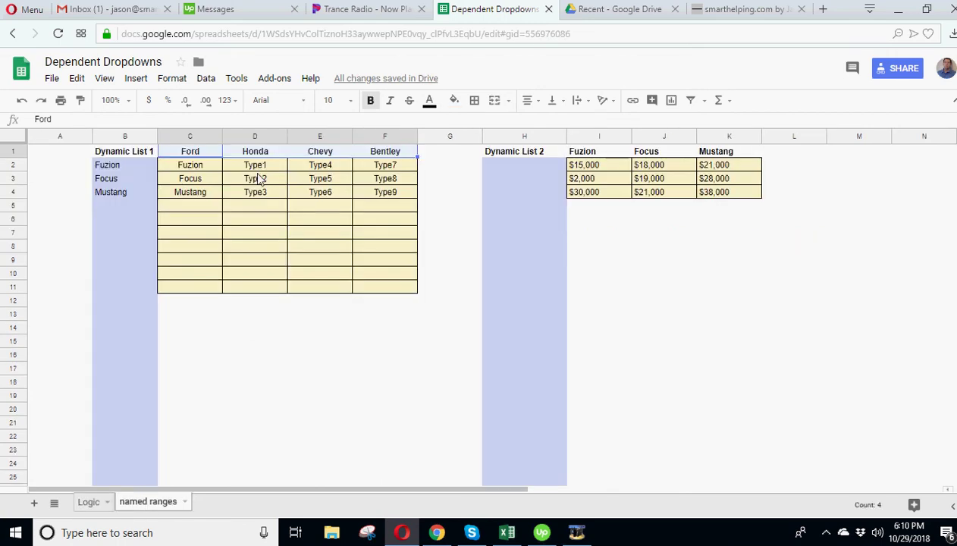
drag(199, 151, 366, 153)
drag(190, 166, 203, 232)
drag(257, 167, 256, 236)
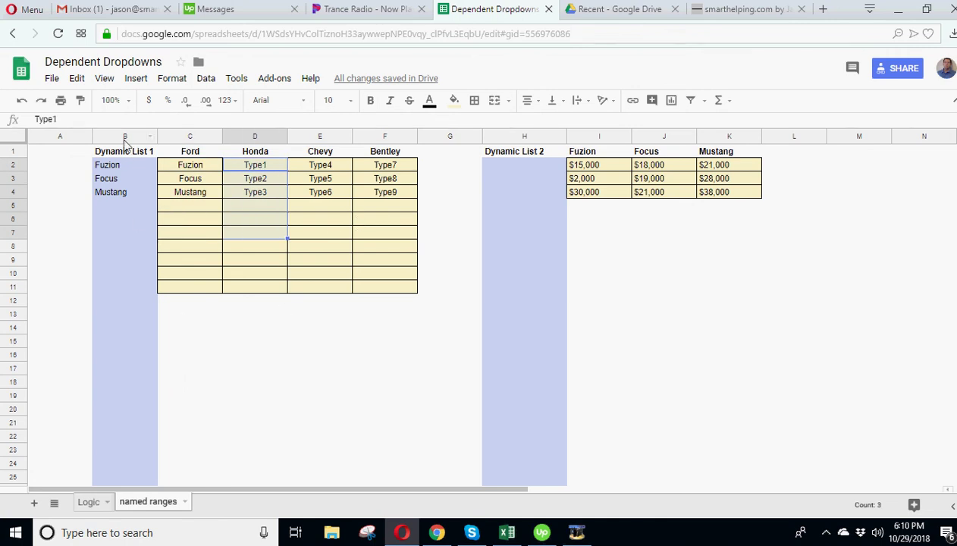
Examine the INDIRECT formula in B2 under Dynamic List 1, the Logic!B3 cell it references, and the range it fills.
click(118, 168)
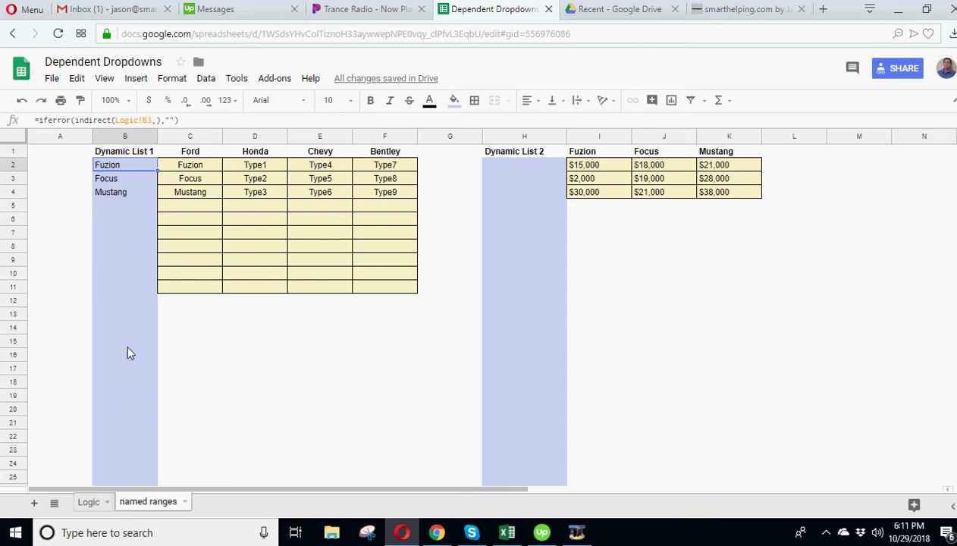
click(90, 502)
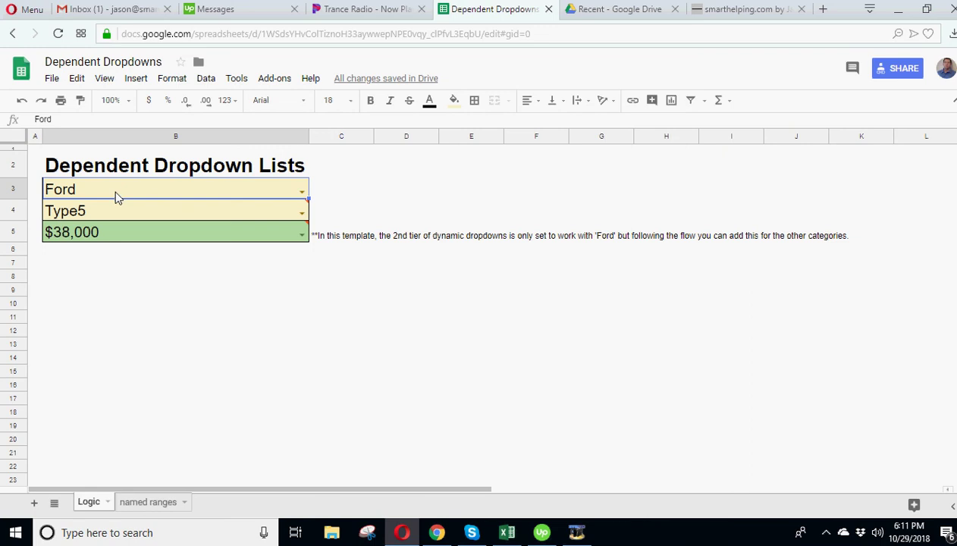
click(135, 504)
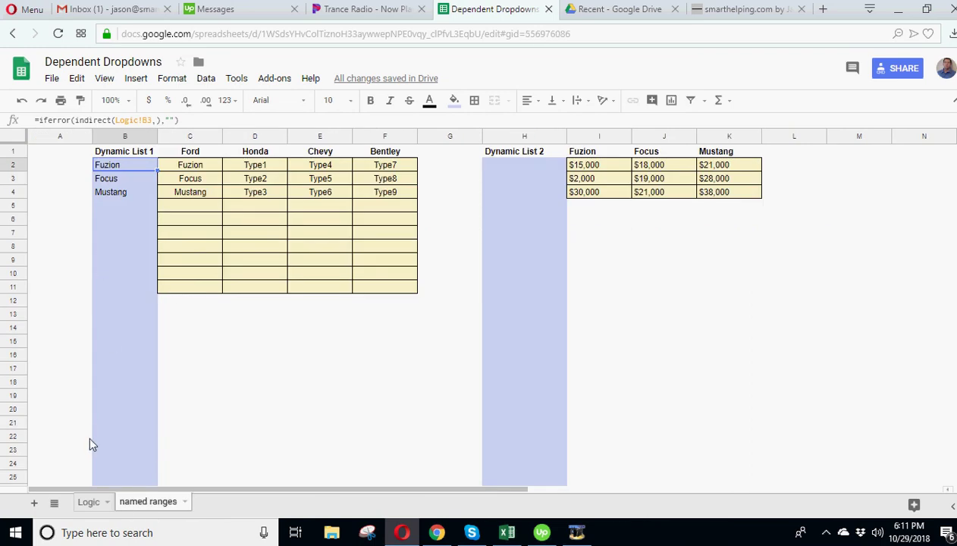
click(335, 397)
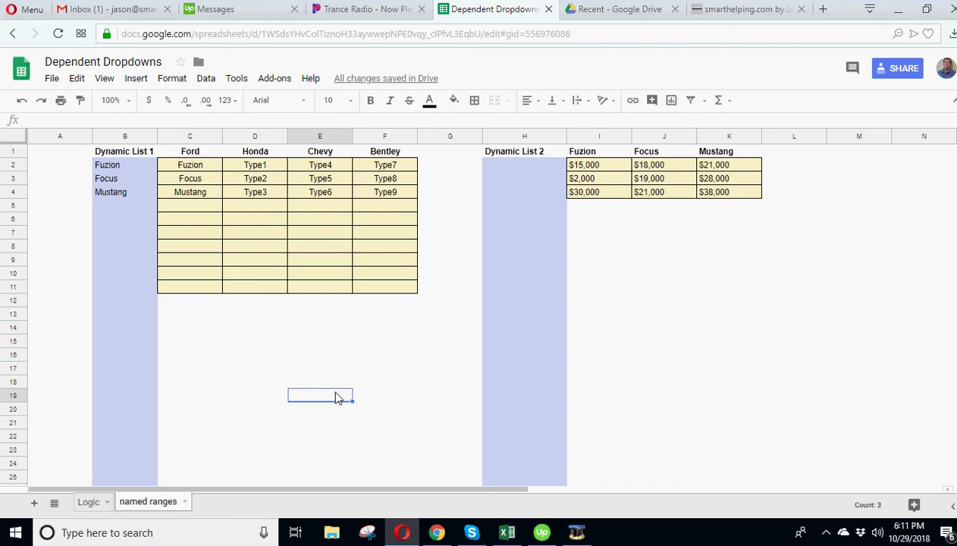
click(121, 166)
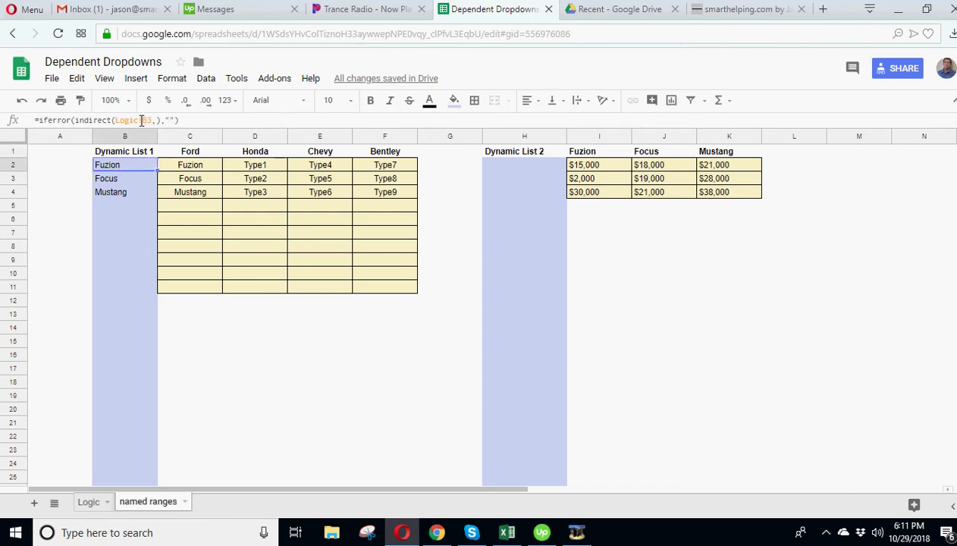
drag(125, 168, 114, 326)
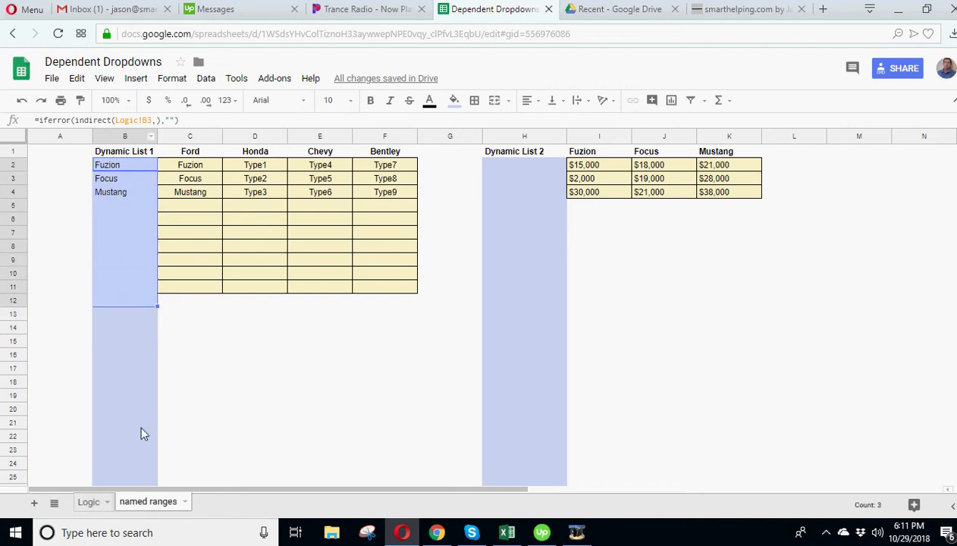
View the make options in Logic cell B3 without changing the selection.
click(91, 502)
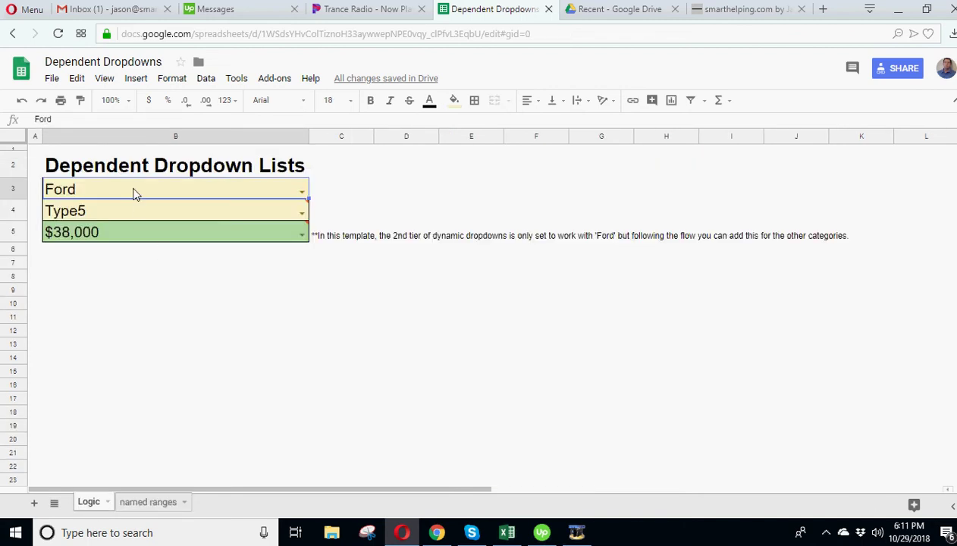
click(304, 193)
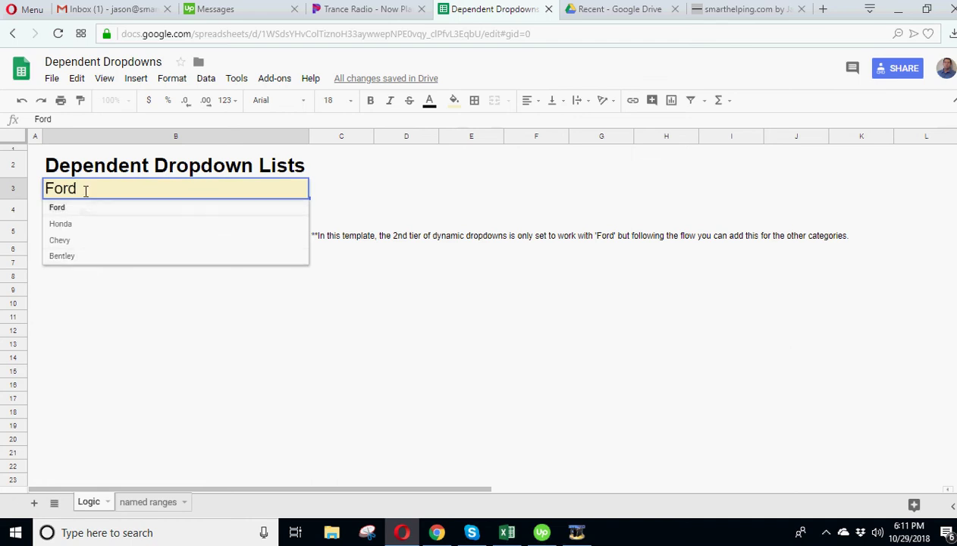
click(187, 345)
Open the named ranges list from the named ranges sheet and inspect the Focus range definition without changing it.
click(150, 501)
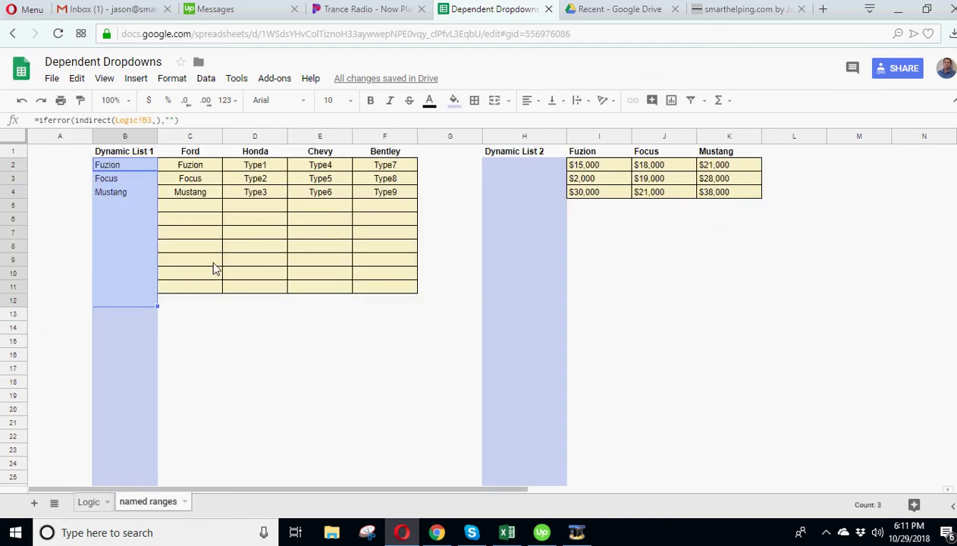
click(205, 79)
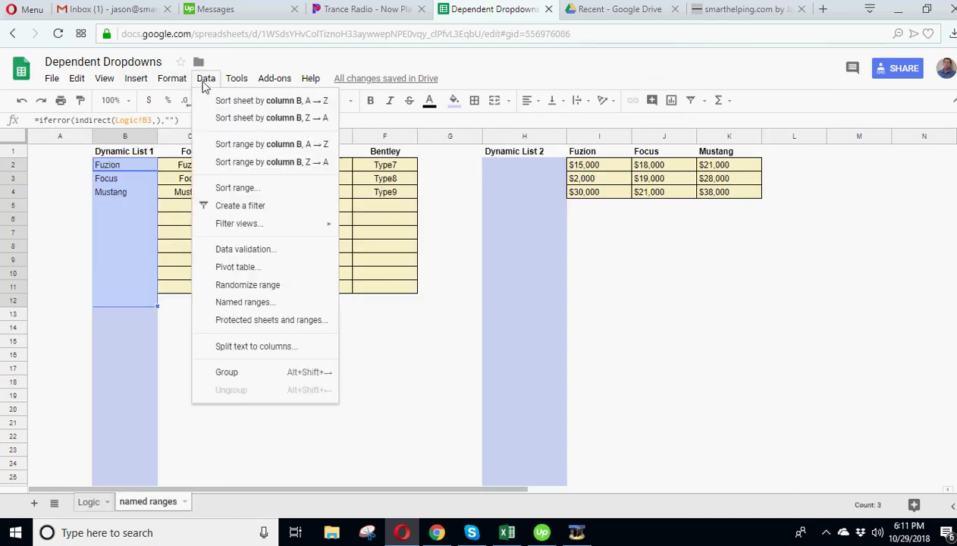
click(258, 302)
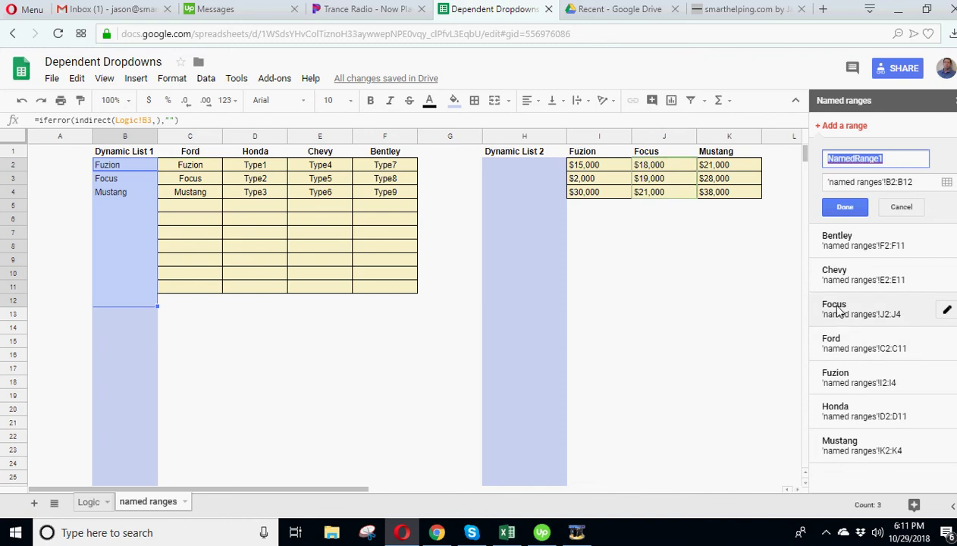
click(945, 318)
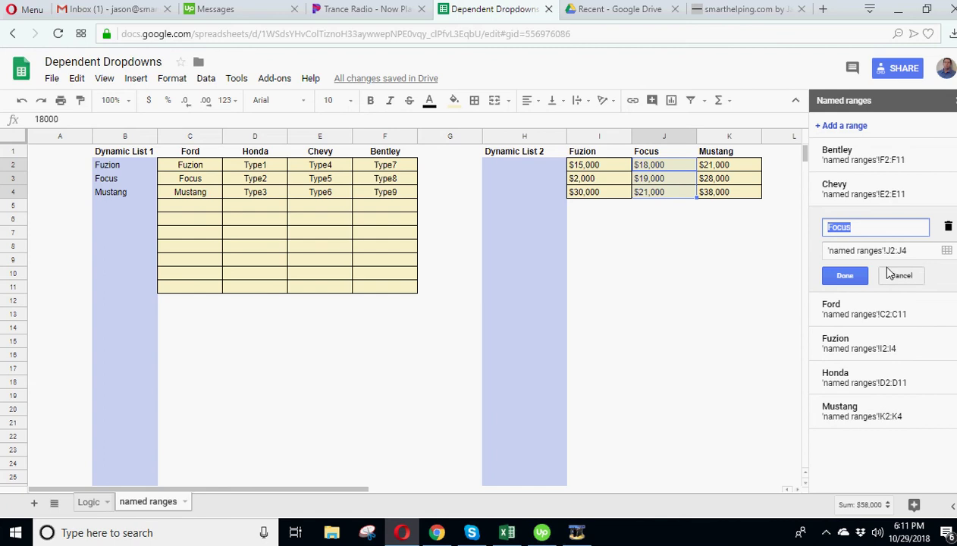
click(868, 227)
click(896, 275)
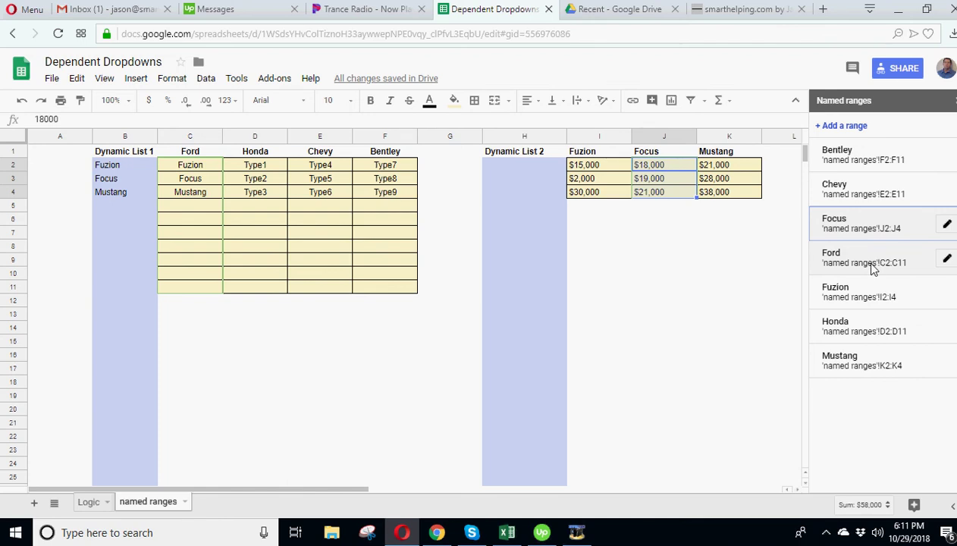
Inspect the name and cell reference of the Ford named range, leaving the definition as is.
click(945, 261)
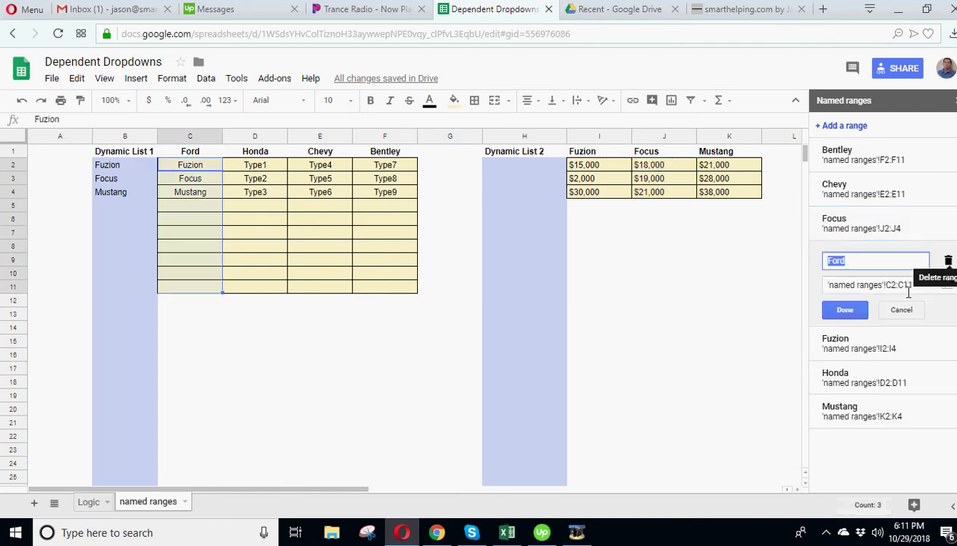
click(856, 261)
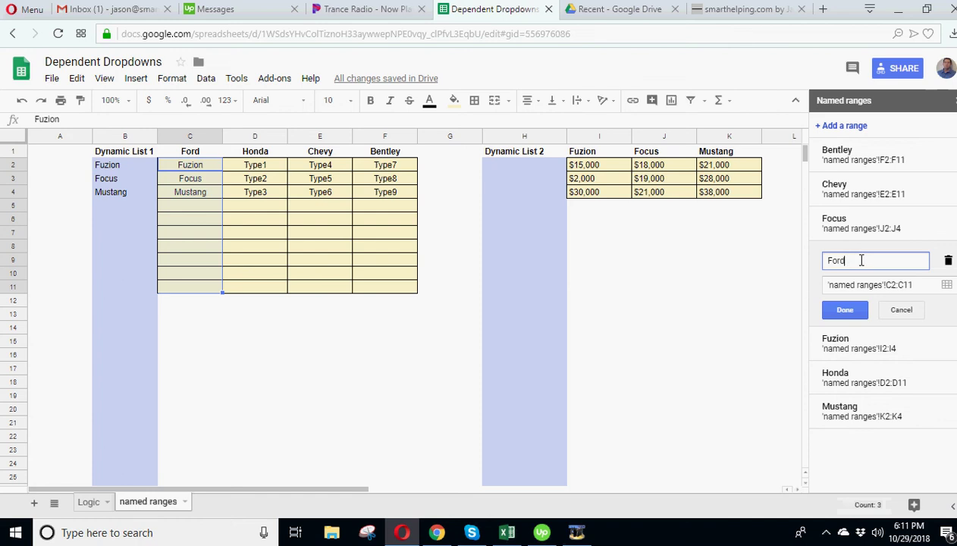
double_click(849, 261)
click(841, 263)
double_click(843, 260)
click(839, 260)
drag(839, 285, 920, 285)
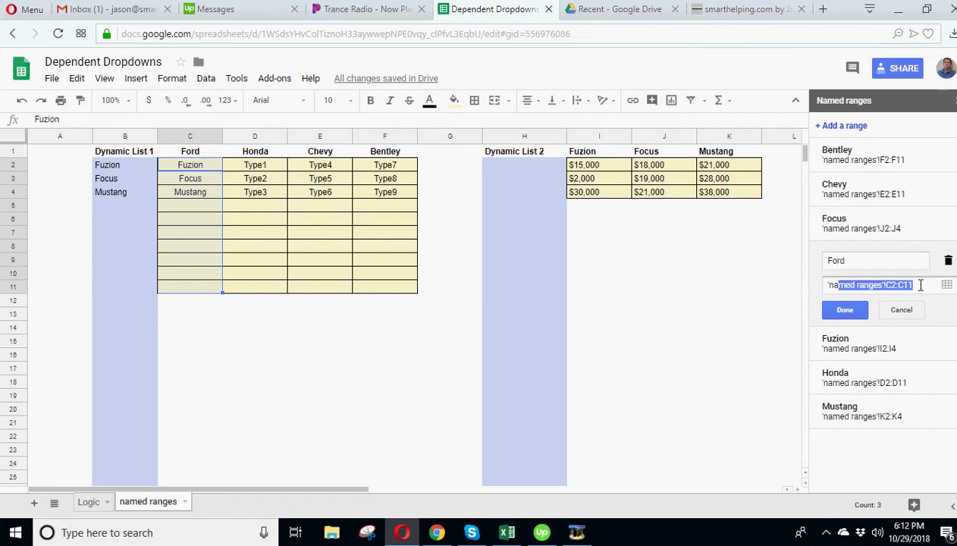
click(873, 285)
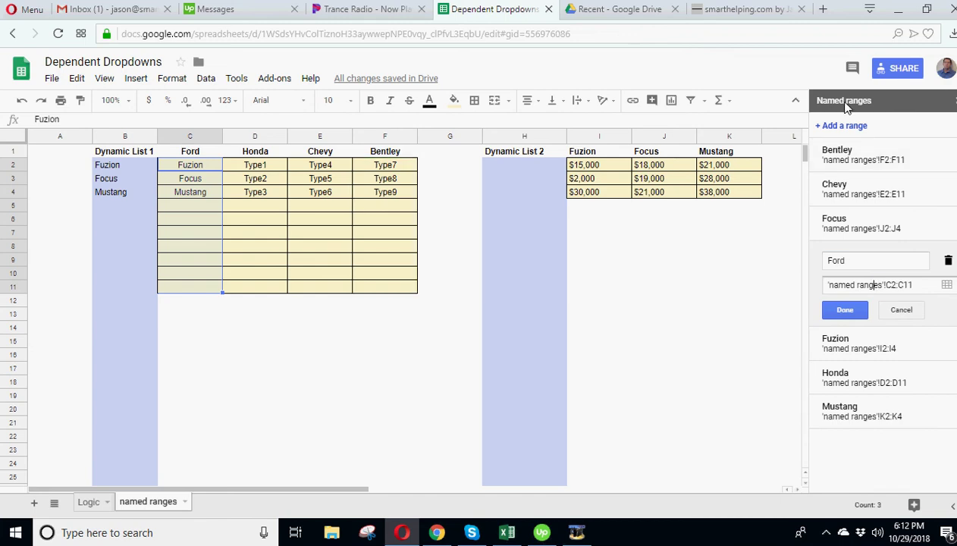
click(901, 309)
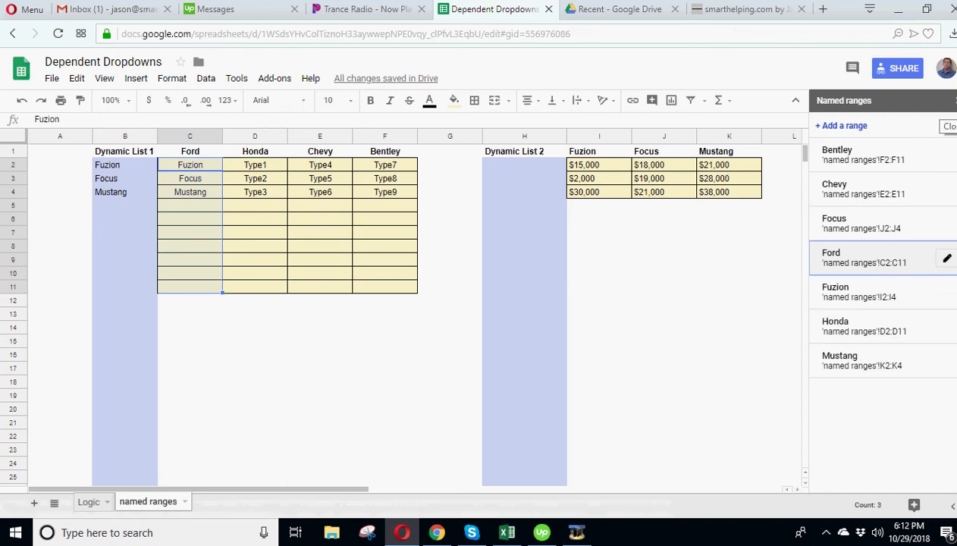
Close the named ranges list and view the formula in cell B2 under Dynamic List 1.
click(954, 100)
click(119, 165)
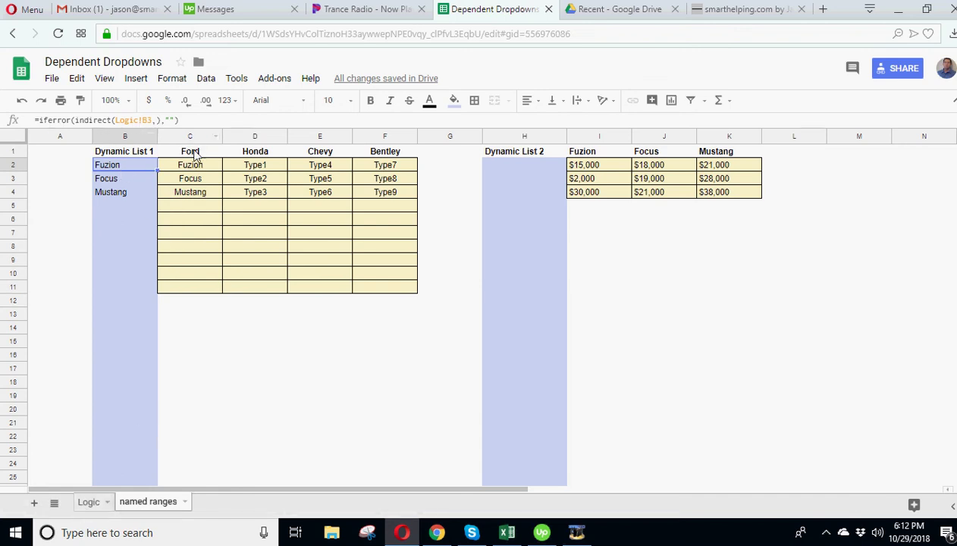
Review the make headers Ford, Honda, Chevy and Bentley in row 1 of the named ranges sheet.
drag(194, 155, 378, 156)
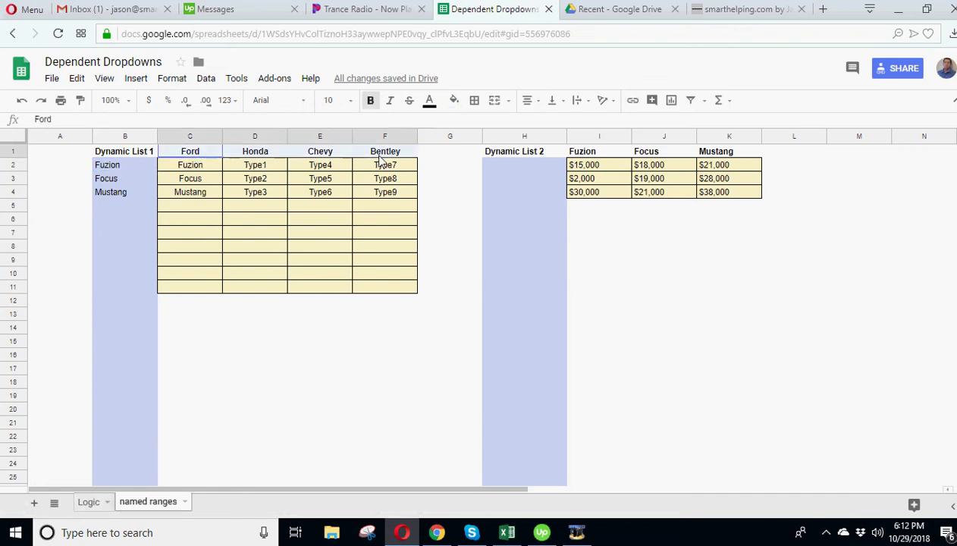
click(186, 154)
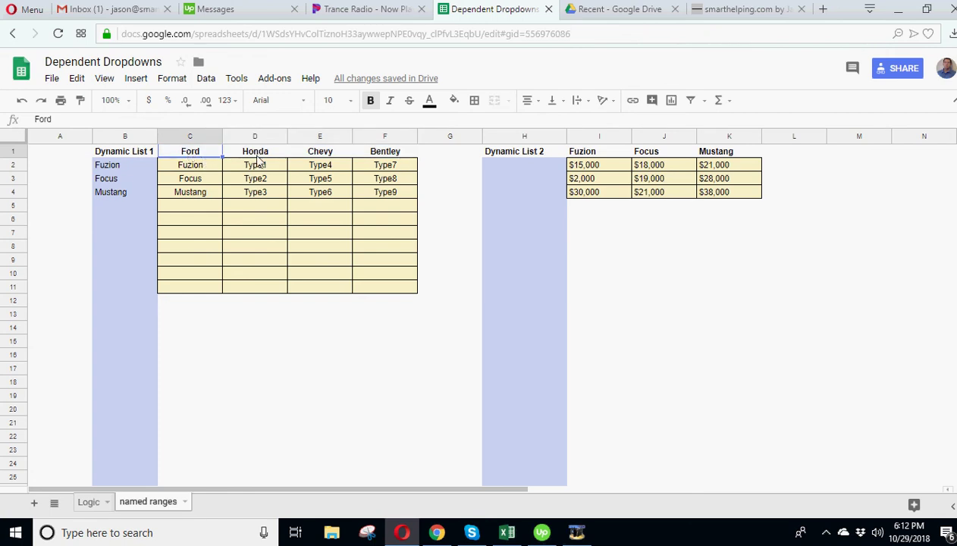
click(256, 156)
click(315, 157)
click(193, 156)
click(341, 371)
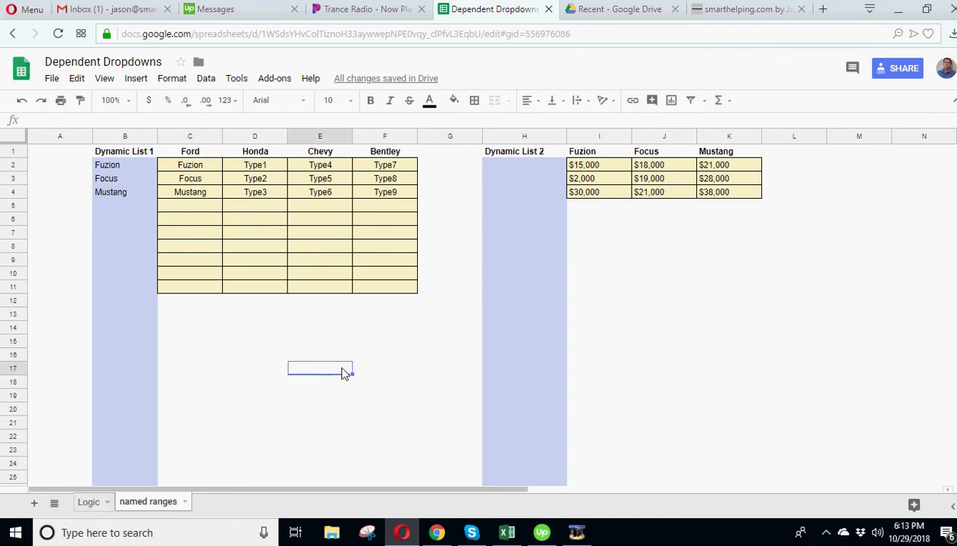
click(319, 302)
click(318, 331)
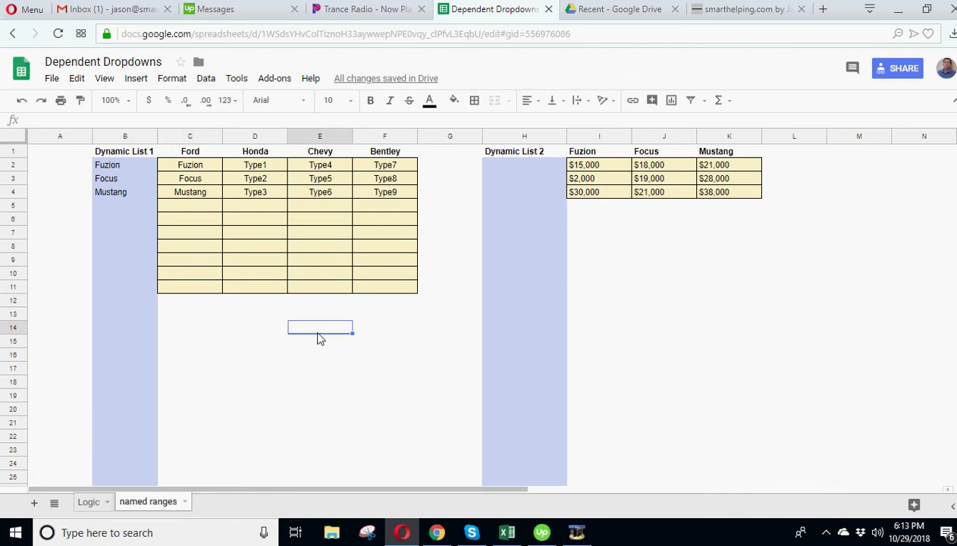
click(309, 350)
click(318, 422)
click(193, 152)
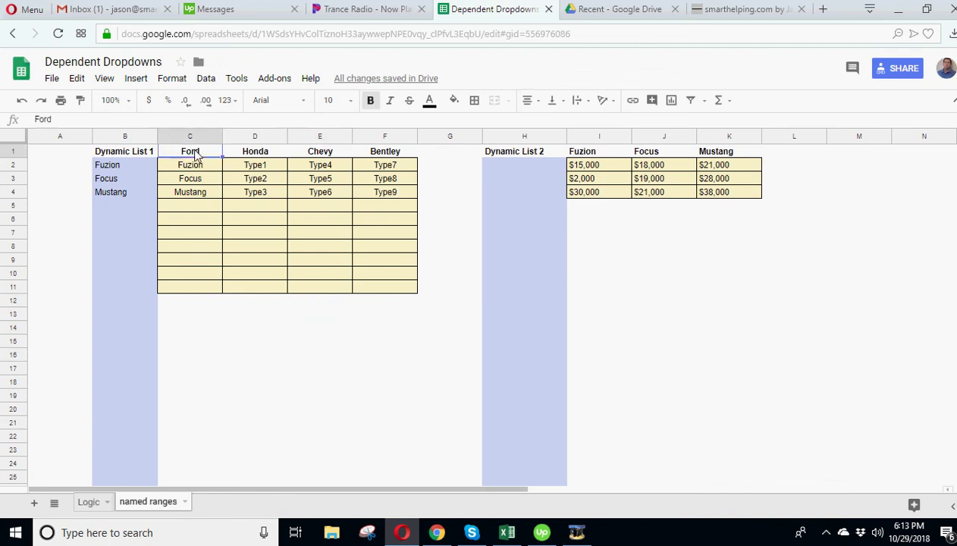
On the Logic sheet, set the make in B3 to Chevy and the model in B4 to Type4.
click(89, 504)
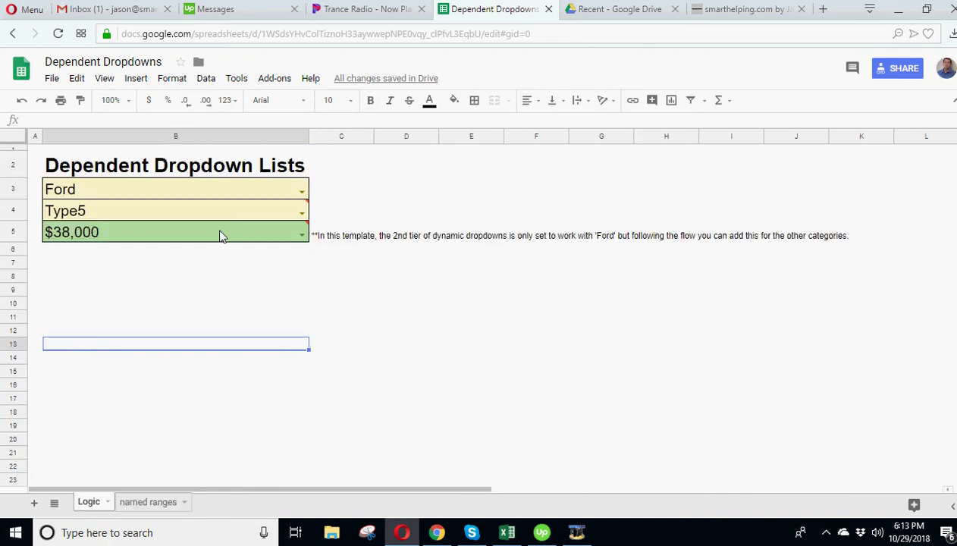
click(303, 188)
click(107, 241)
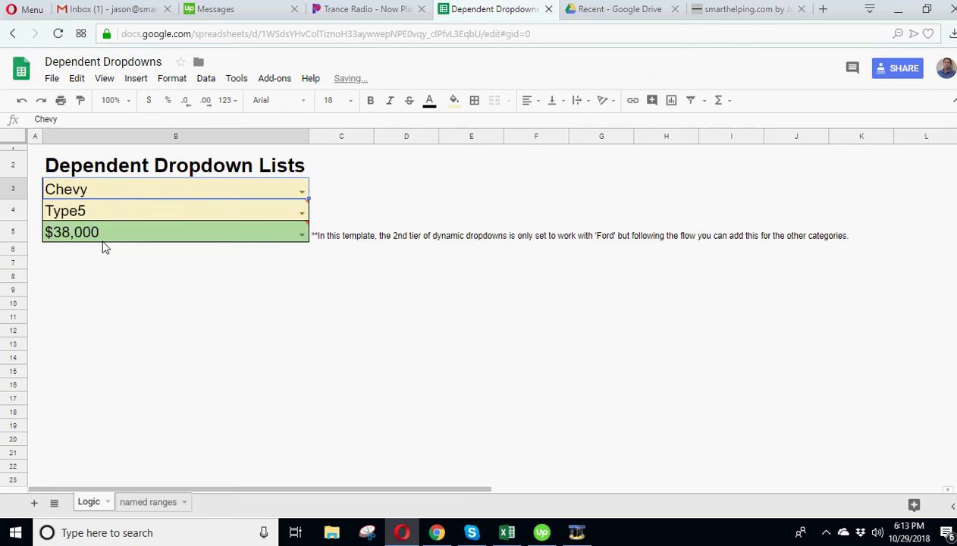
click(301, 210)
click(90, 246)
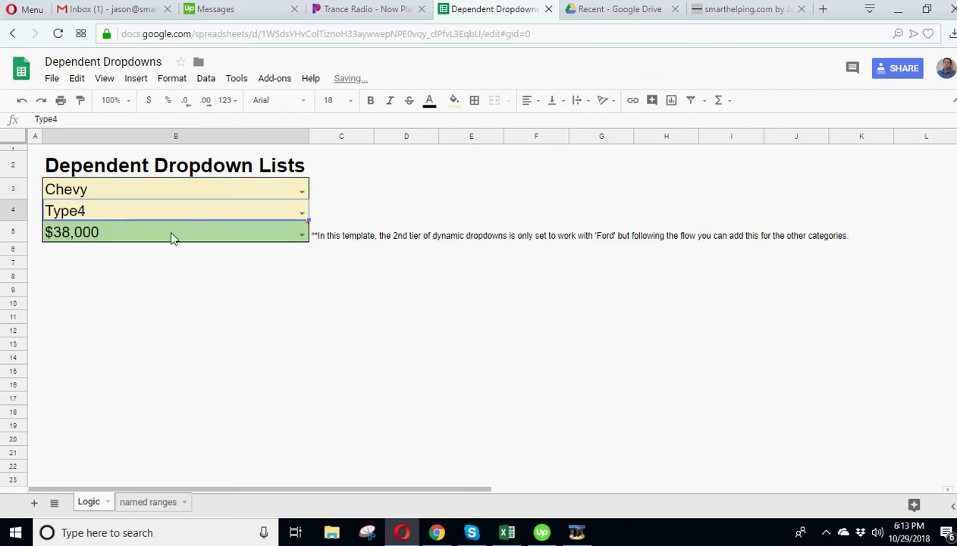
Switch the make in Logic cell B3 to Bentley and the dependent model in B4 to Type8.
click(302, 191)
click(125, 256)
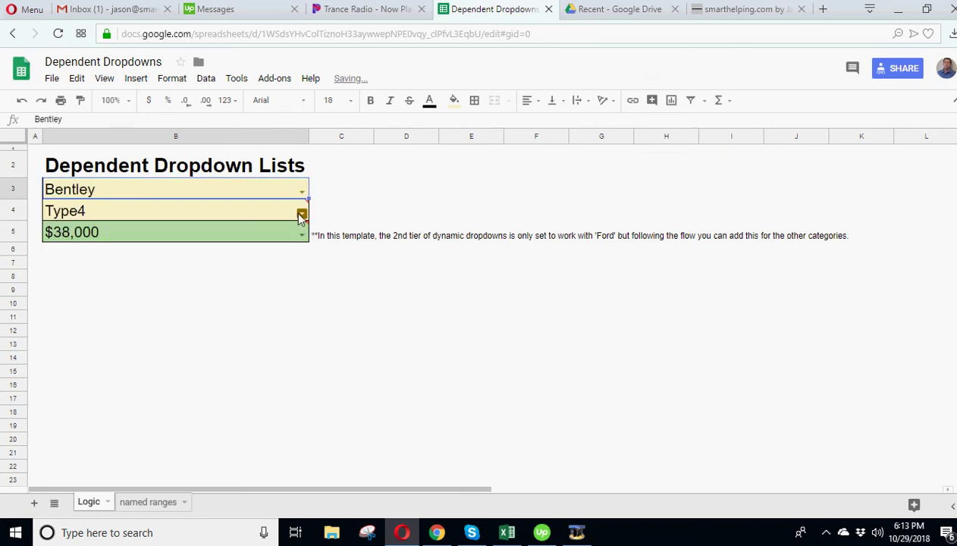
click(302, 215)
click(89, 247)
click(189, 330)
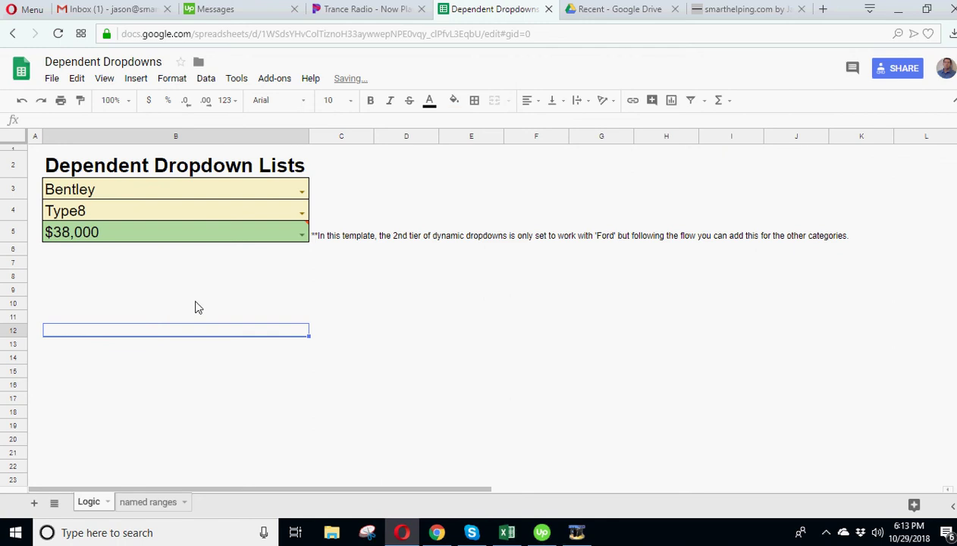
Set the make in Logic cell B3 back to Ford and choose Fuzion as the model in B4.
click(301, 191)
click(81, 221)
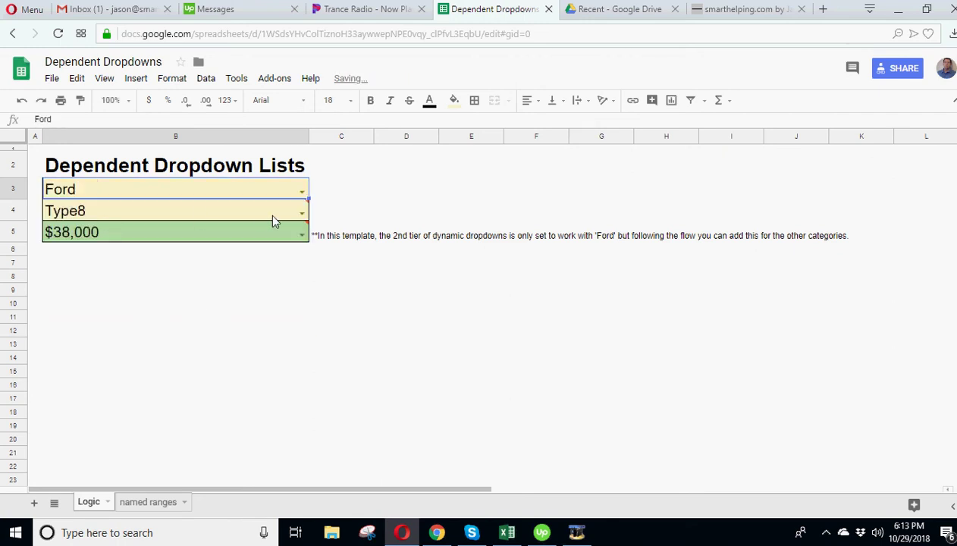
click(302, 213)
click(83, 229)
click(198, 341)
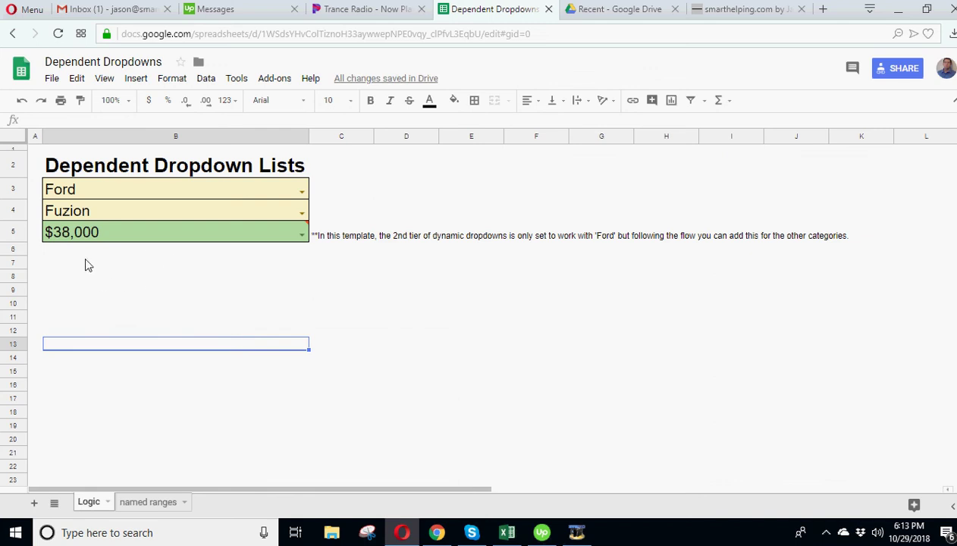
Check the model chosen in Logic cell B4 against the Dynamic List 2 price table on the named ranges sheet.
click(88, 212)
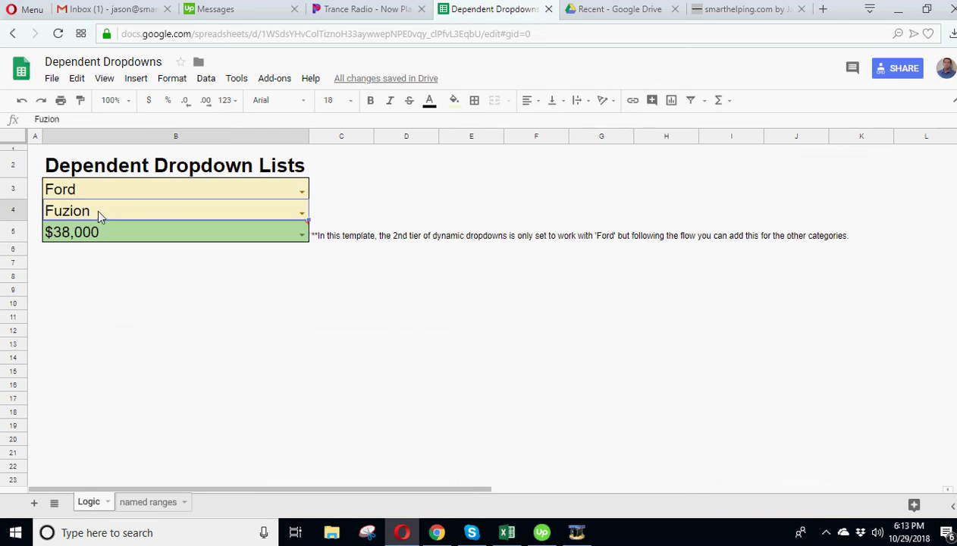
click(148, 503)
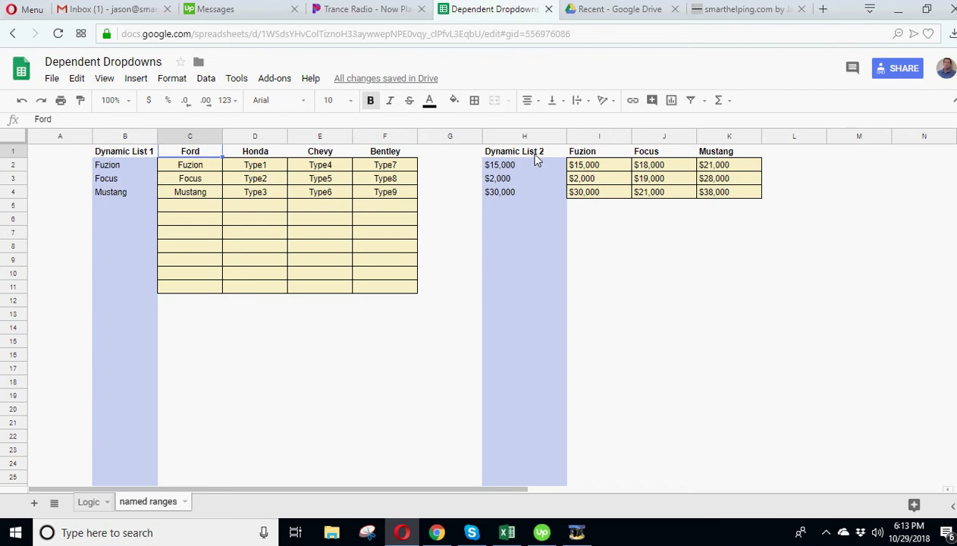
drag(535, 157, 721, 197)
click(670, 294)
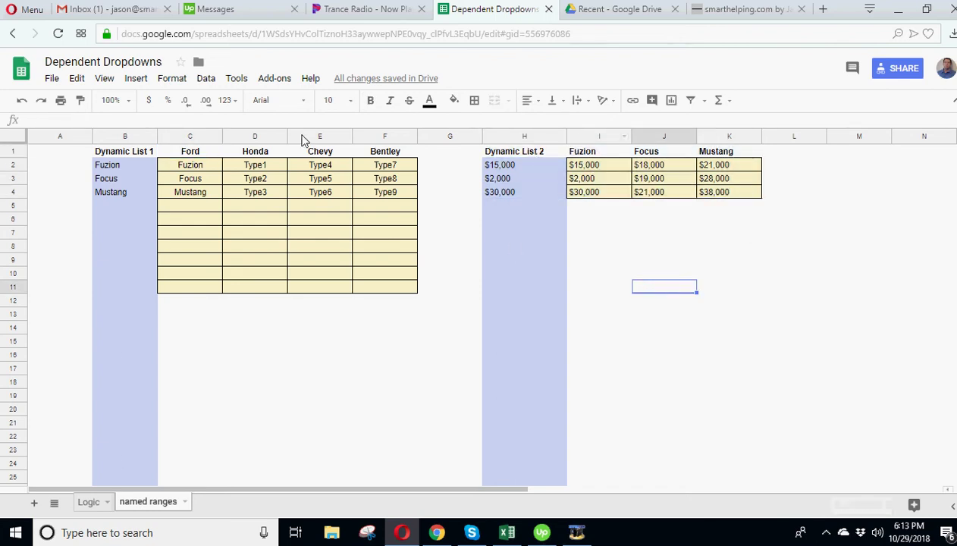
Go through the Honda, Chevy, Bentley and Ford headers beside Dynamic List 1, ending on Ford.
click(260, 154)
click(310, 156)
click(390, 155)
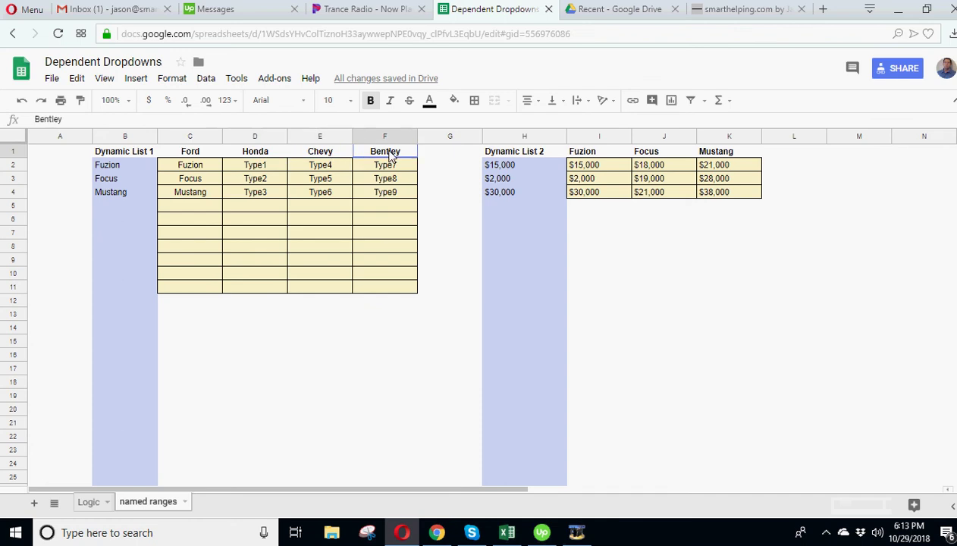
click(189, 153)
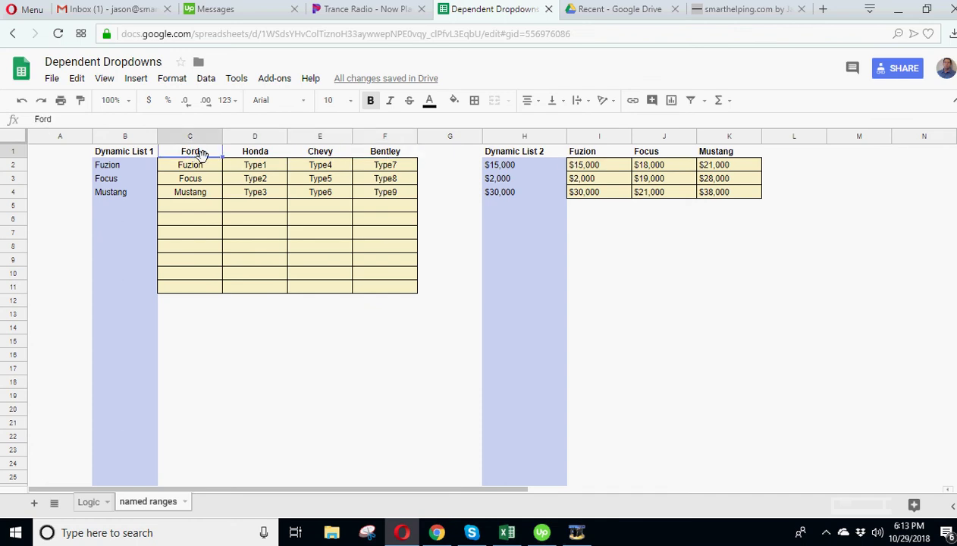
Compare the models listed under Ford with the Fuzion, Focus and Mustang headers beside Dynamic List 2.
click(202, 165)
click(201, 179)
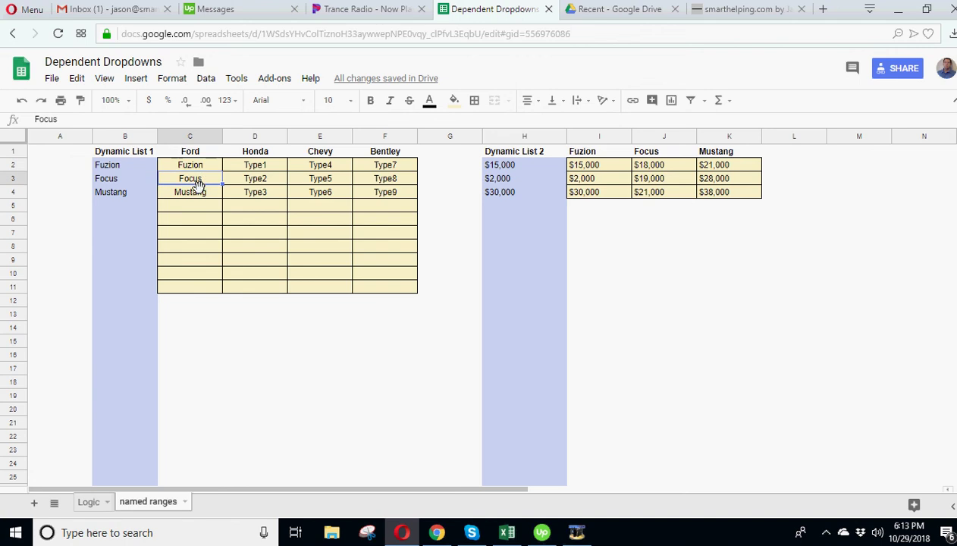
click(201, 192)
drag(199, 167, 206, 208)
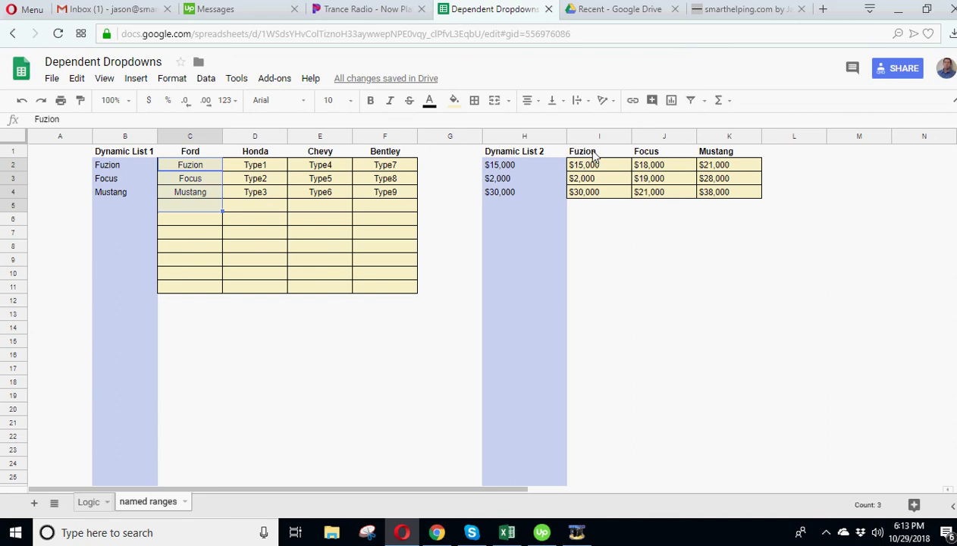
drag(595, 154, 716, 155)
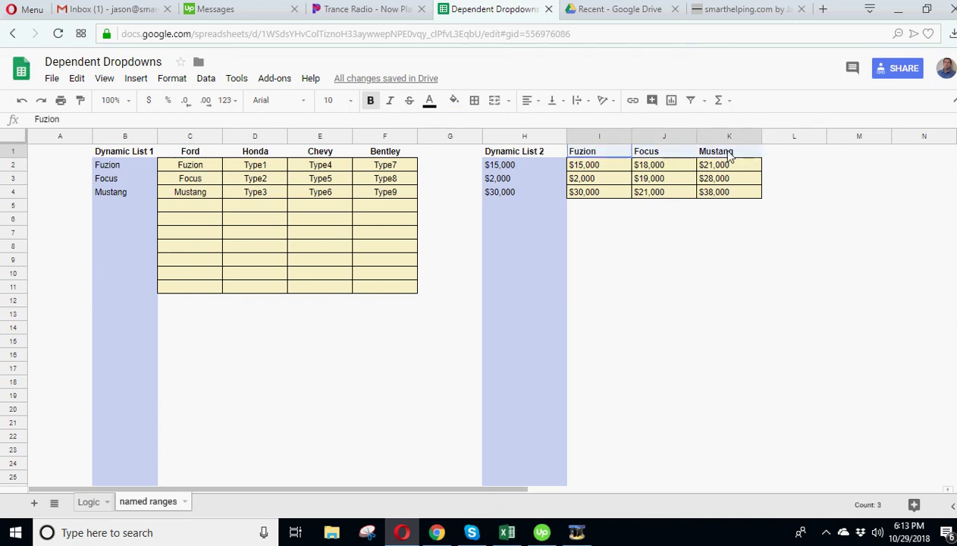
View the Ford model options in Logic cell B4 and keep Fuzion selected.
click(88, 502)
click(301, 213)
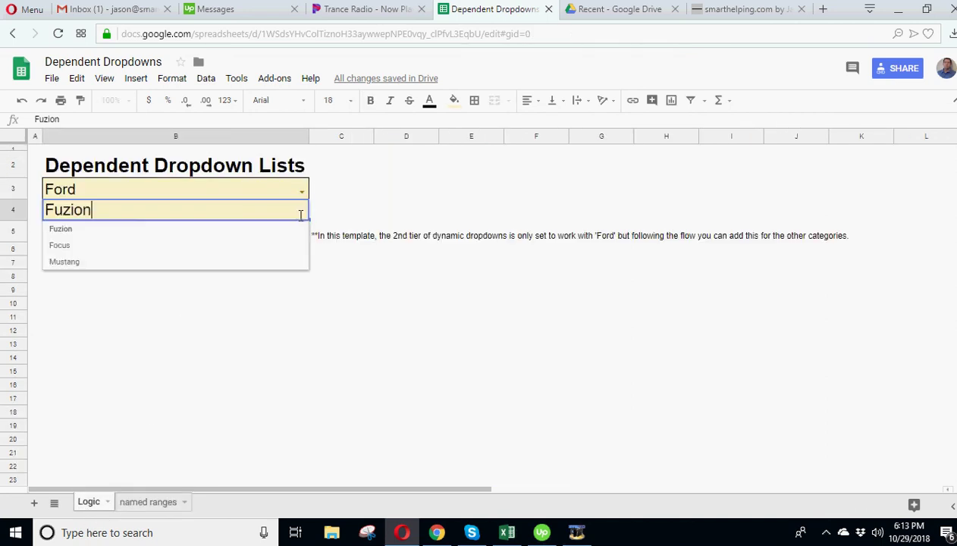
click(79, 232)
Examine the Fuzion, Focus and Mustang headers and their price columns on the named ranges sheet.
click(148, 502)
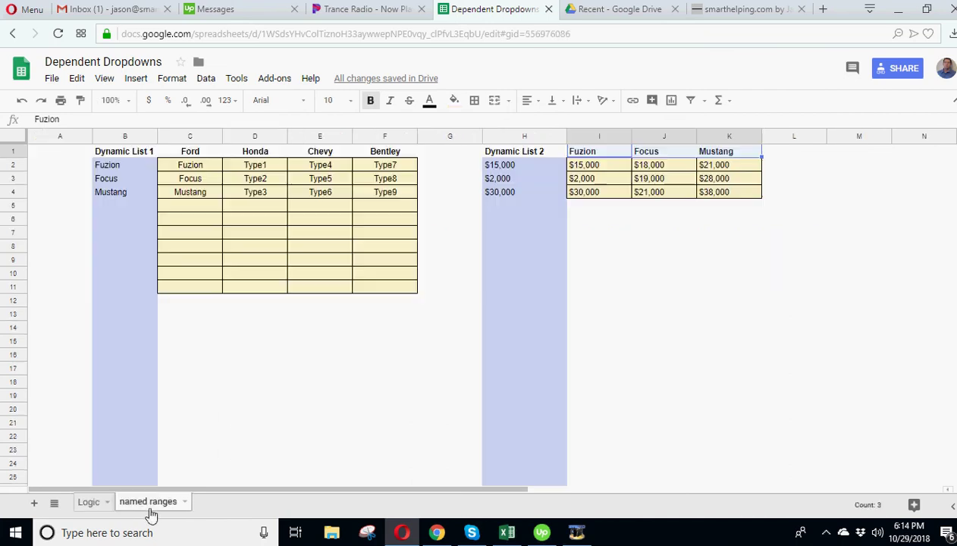
click(658, 155)
click(729, 156)
drag(599, 165, 598, 193)
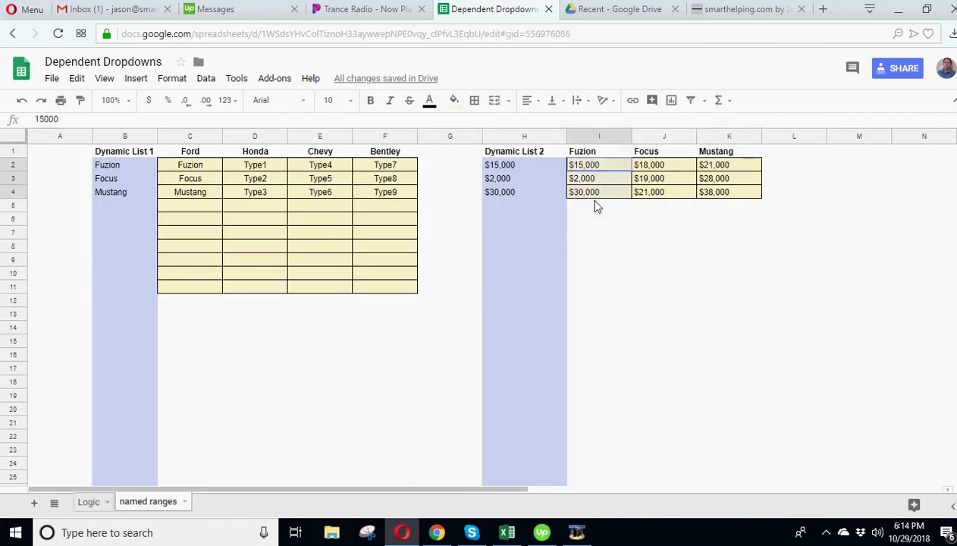
click(657, 166)
drag(725, 165, 724, 192)
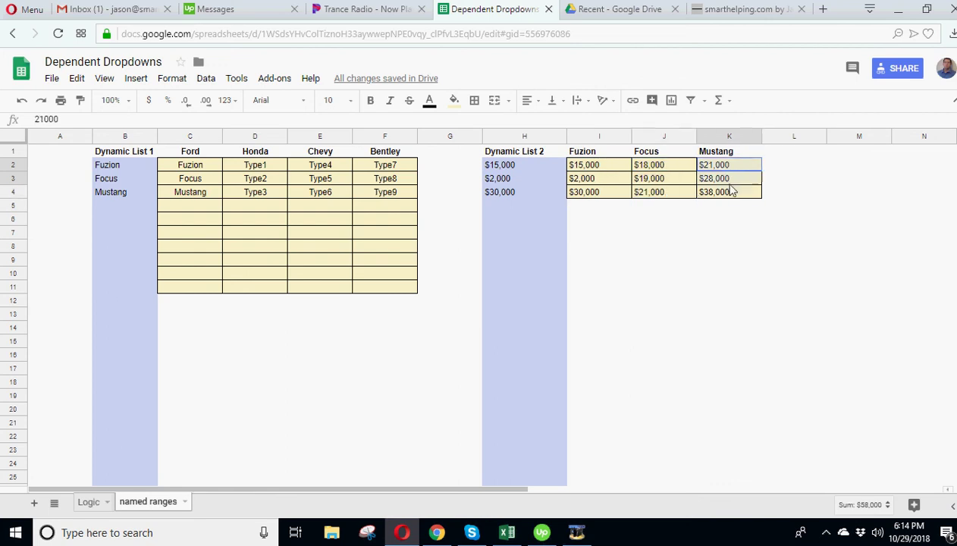
click(599, 155)
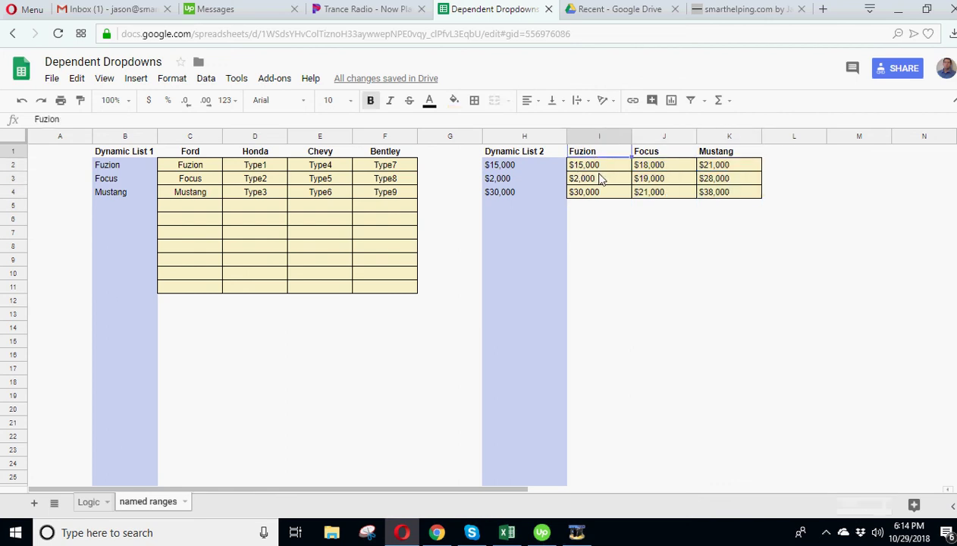
Choose 30000 as the Fuzion price in Logic cell B5.
click(88, 503)
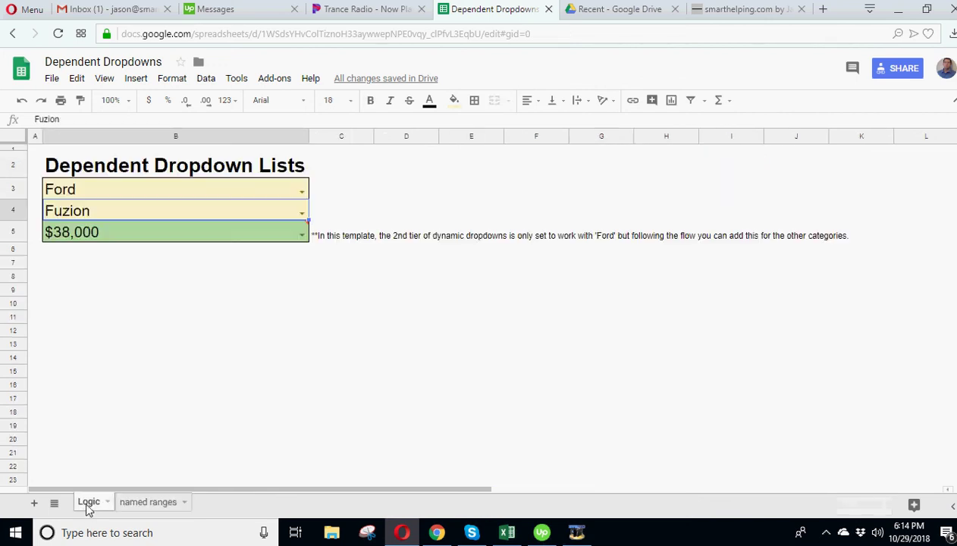
click(302, 234)
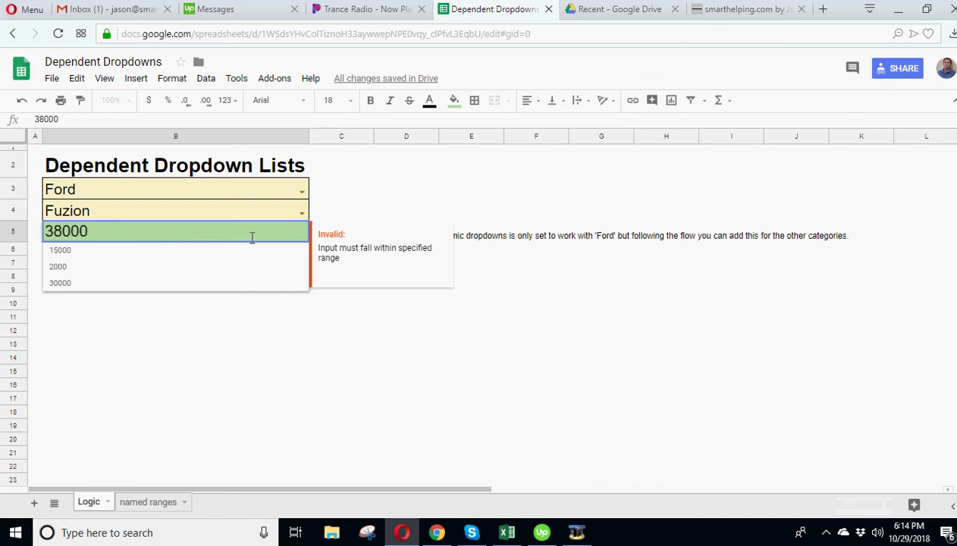
click(74, 283)
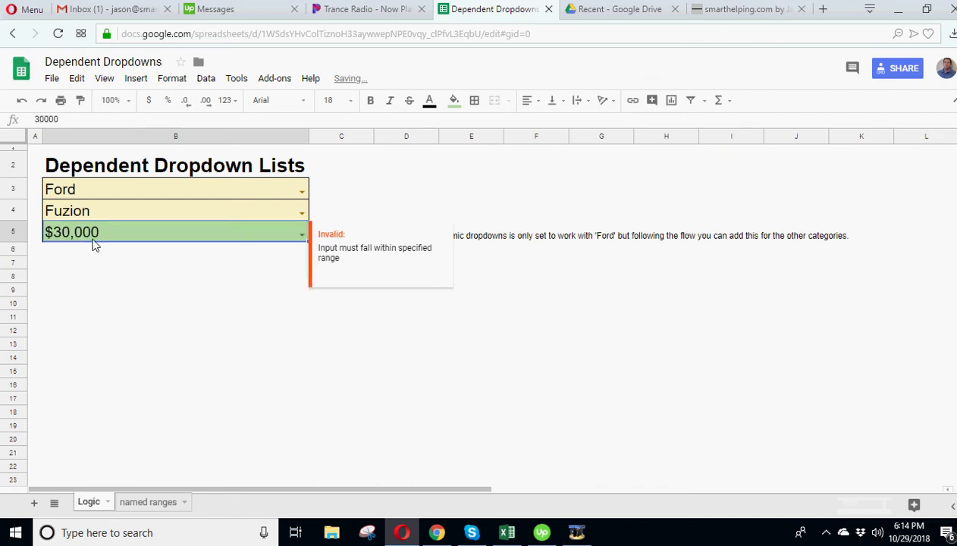
Change the model in Logic cell B4 to Focus, check its prices in Dynamic List 2, and set the price in B5 to 21000.
click(303, 213)
click(71, 247)
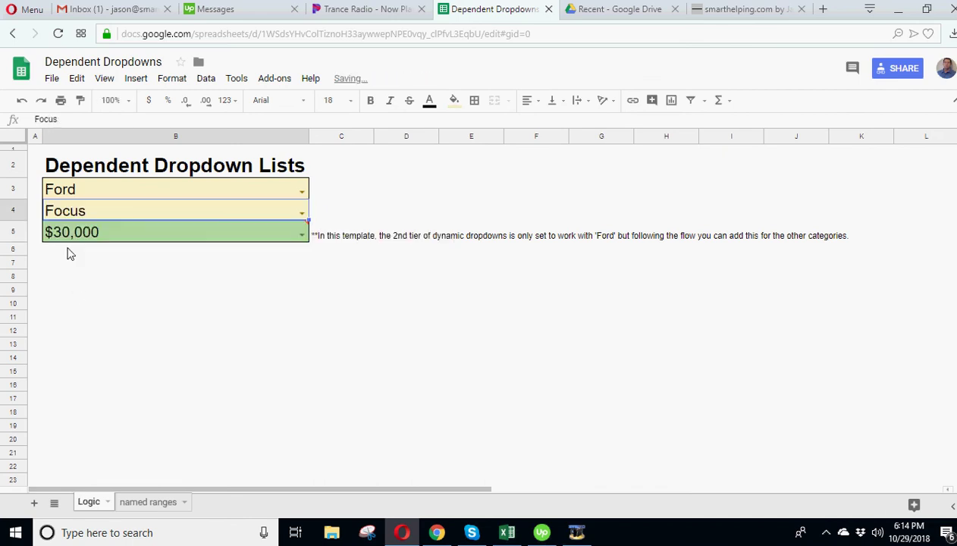
click(136, 504)
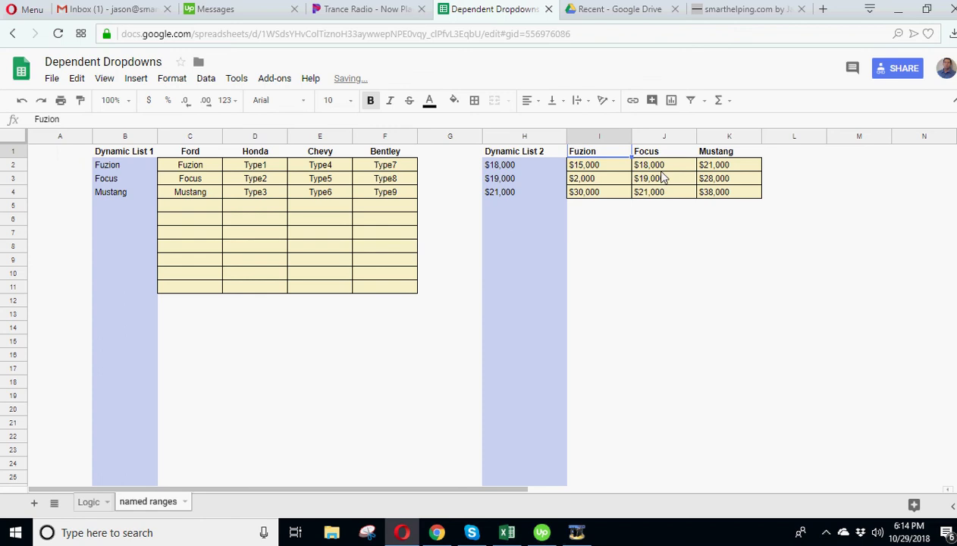
click(89, 502)
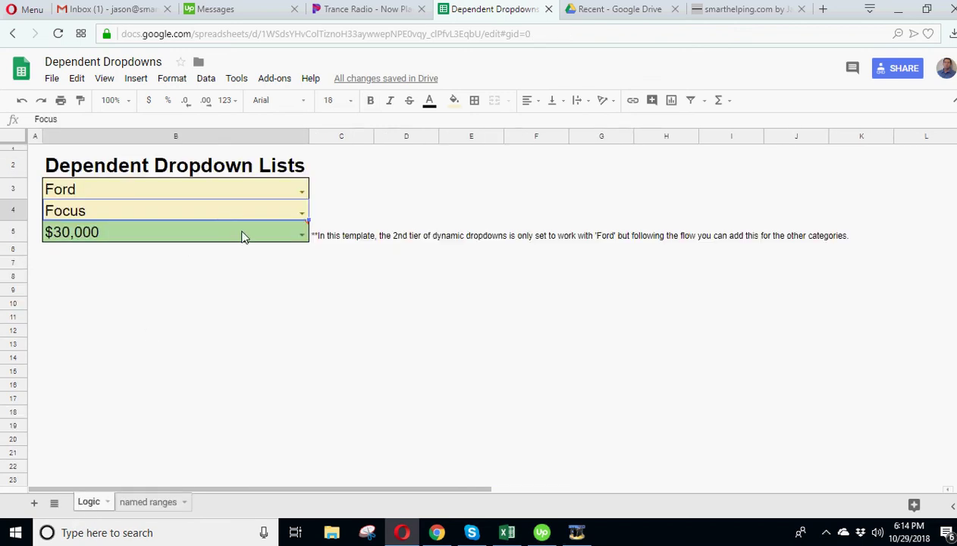
click(304, 233)
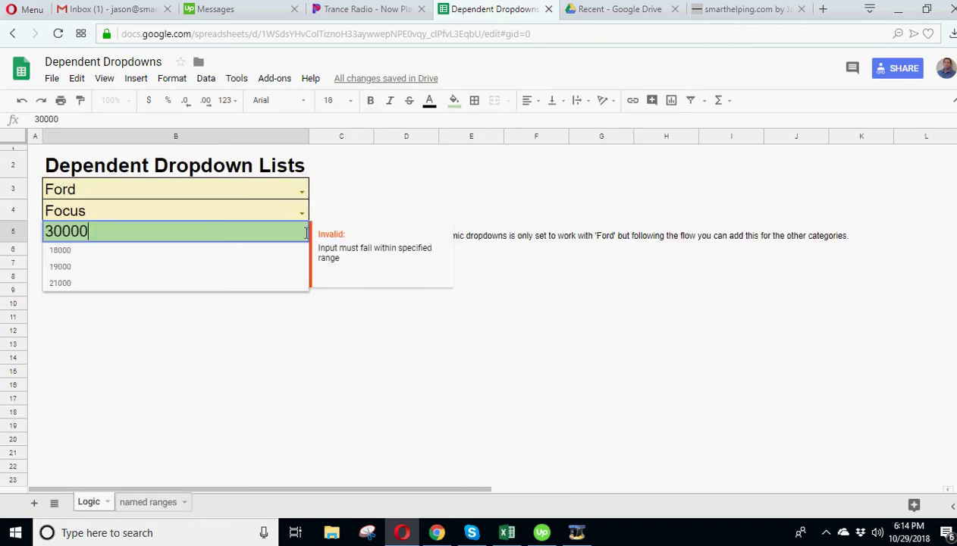
click(70, 283)
click(100, 276)
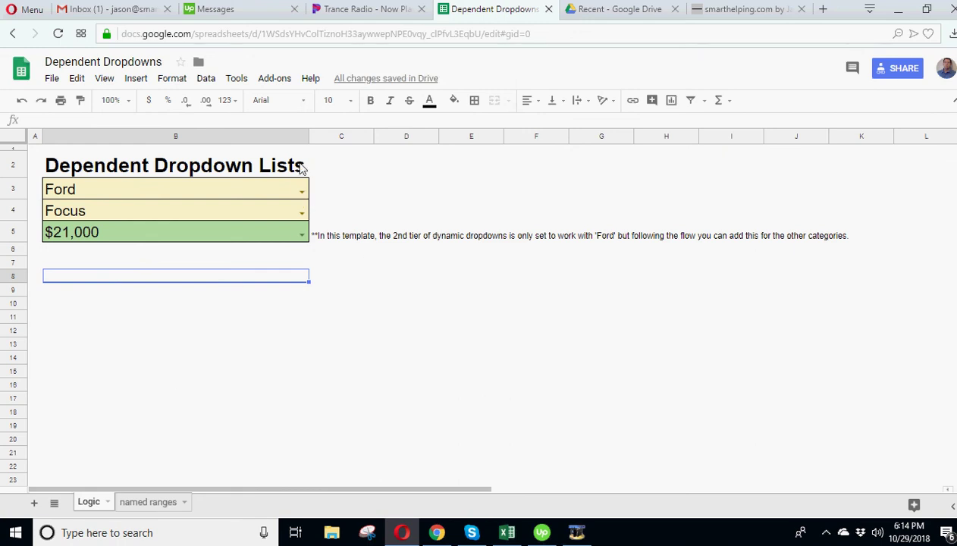
Review the whole Dynamic List 2 table on the named ranges sheet, then return to the Ford header.
click(130, 502)
shift+click(724, 212)
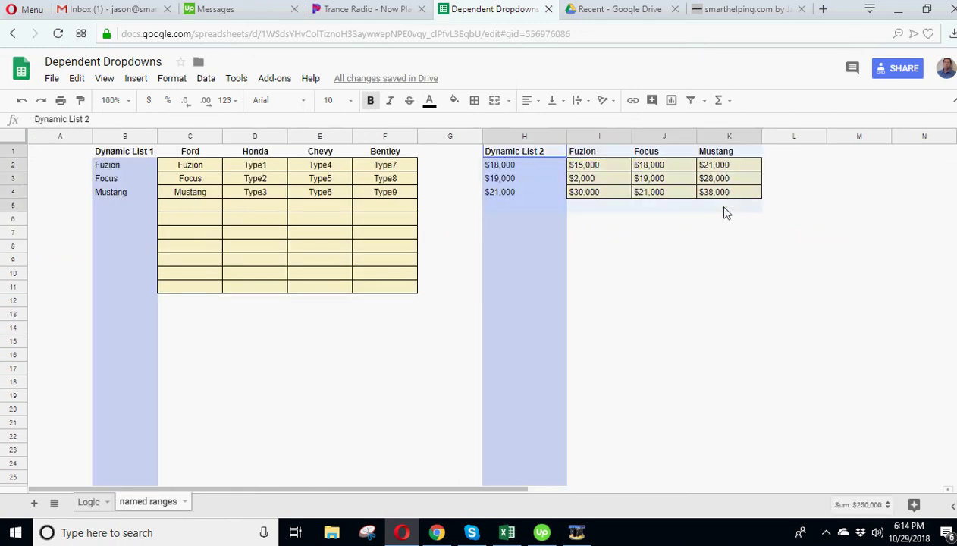
click(196, 151)
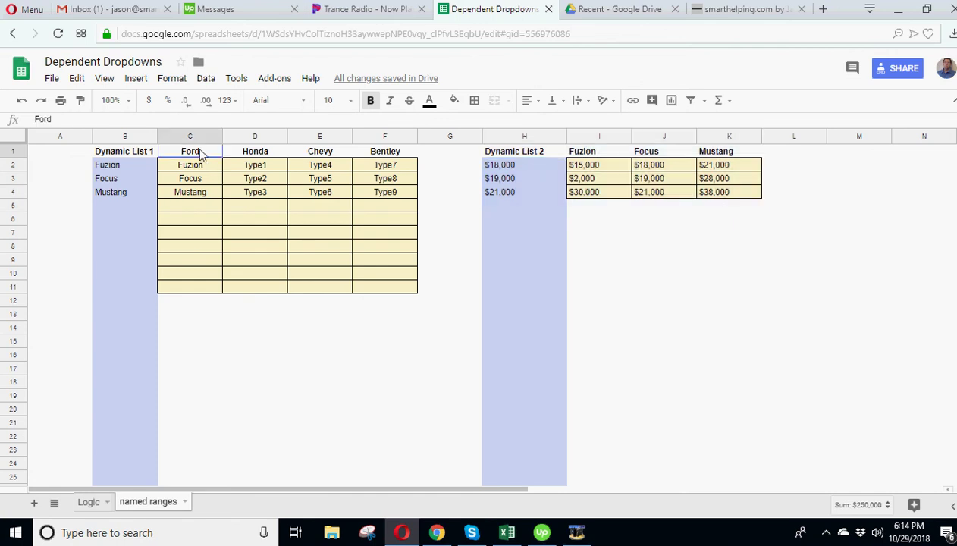
Examine the Honda, Chevy and Bentley headers beside Ford on the named ranges sheet.
click(251, 152)
click(322, 152)
click(361, 151)
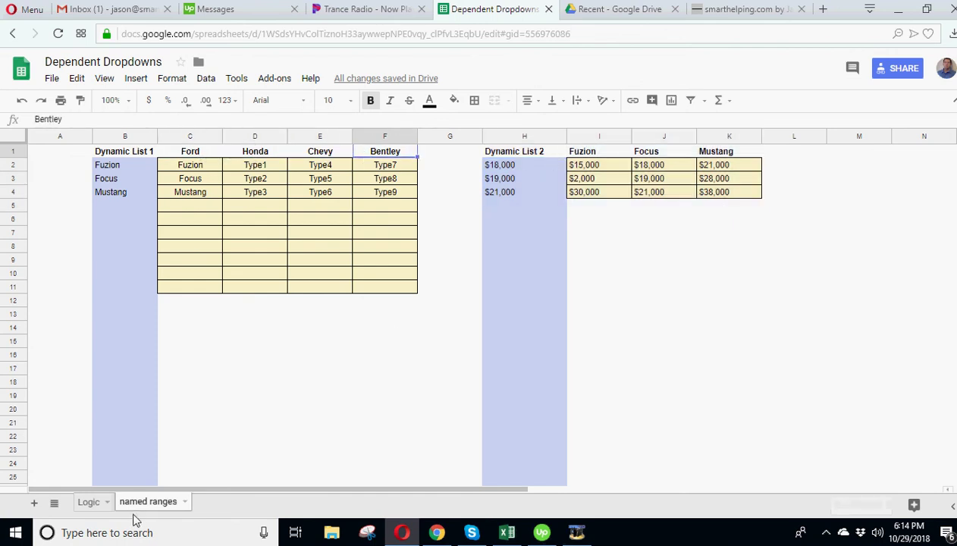
Check the make dropdown in B3 on the Logic sheet and review the dropdown cells B3 to B5.
click(89, 502)
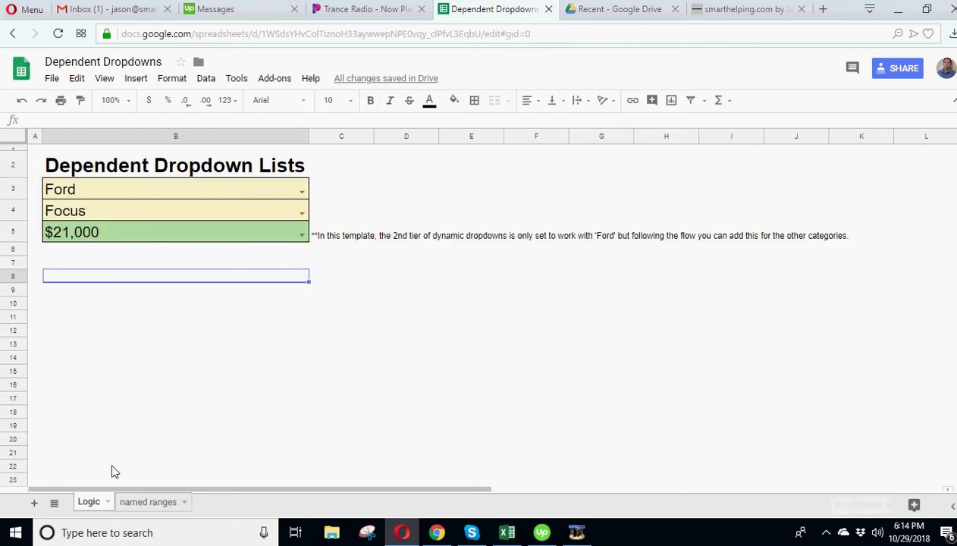
click(301, 191)
click(147, 328)
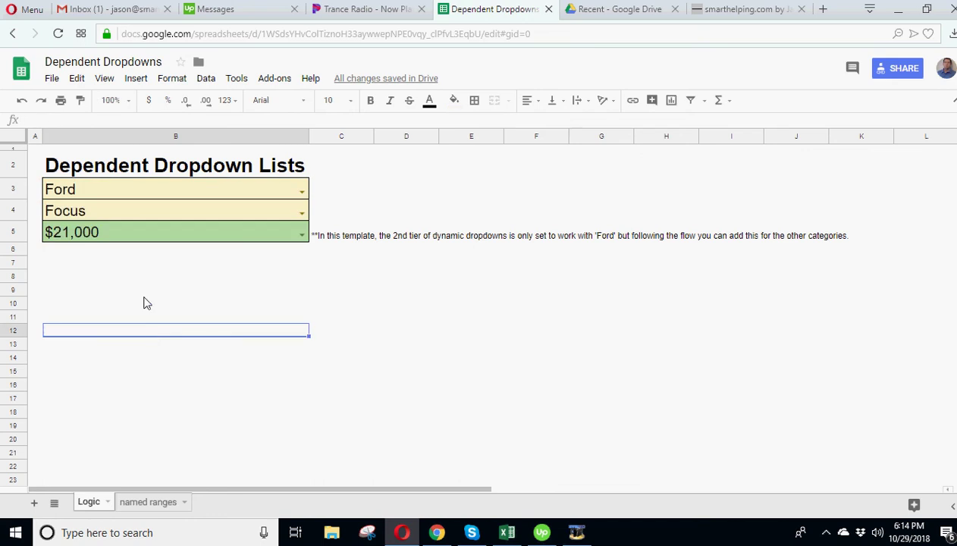
drag(160, 191, 158, 241)
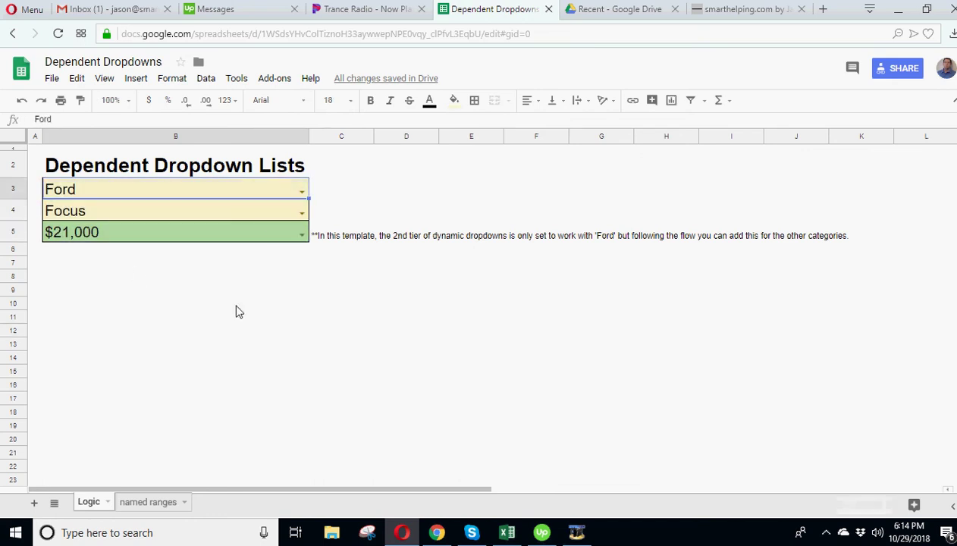
Examine the formula in H2 on the named ranges sheet together with the Fuzion, Focus and Mustang price columns.
click(141, 501)
click(513, 163)
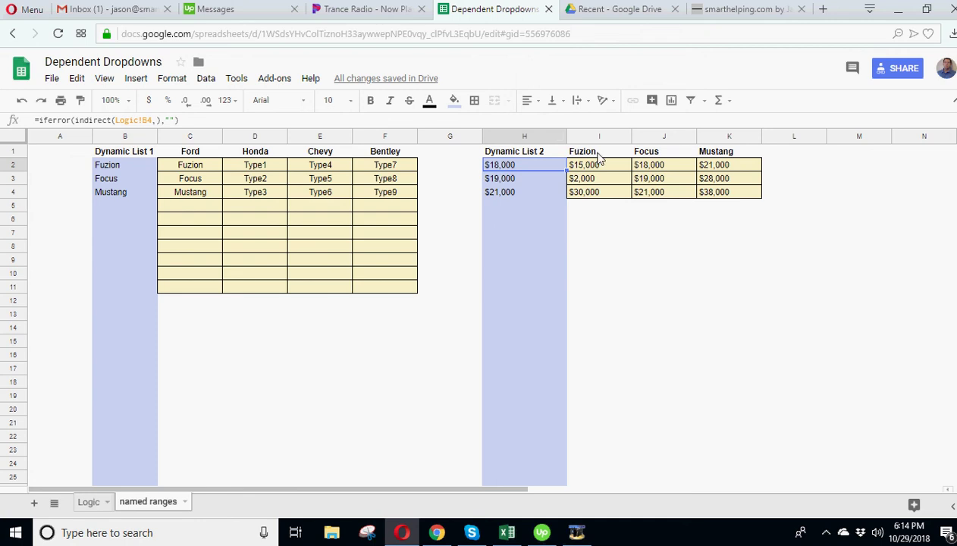
drag(597, 156, 715, 179)
click(509, 173)
View the model choices offered in Logic cell B4 without changing the selection.
click(88, 501)
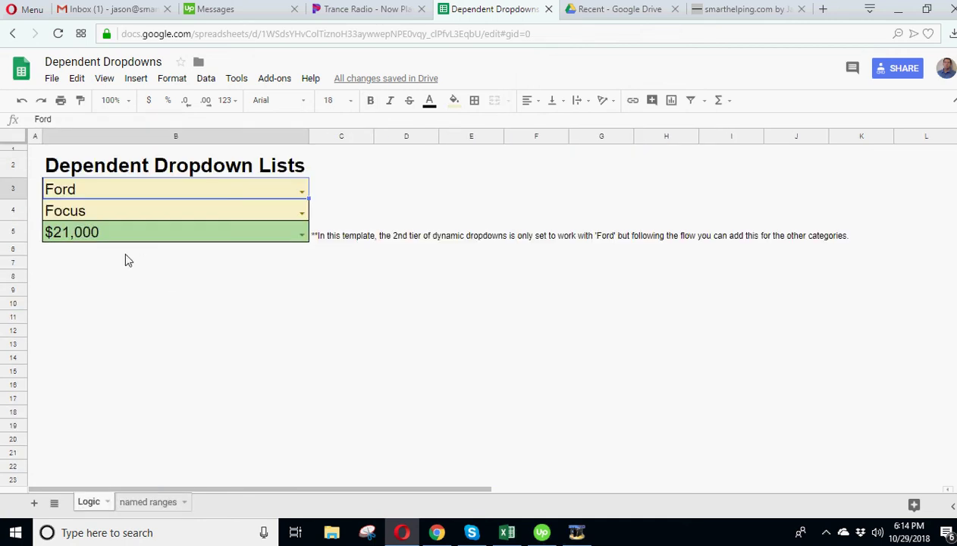
click(106, 216)
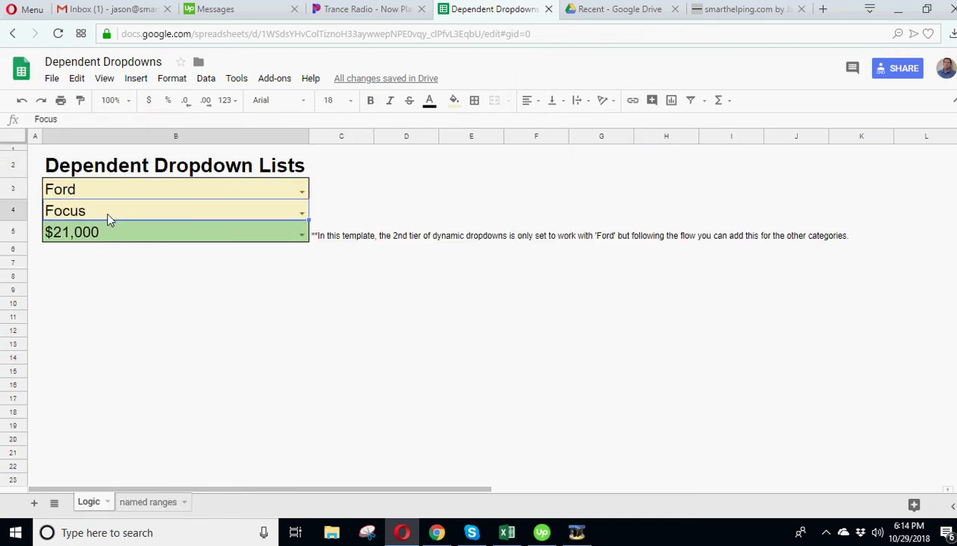
click(300, 214)
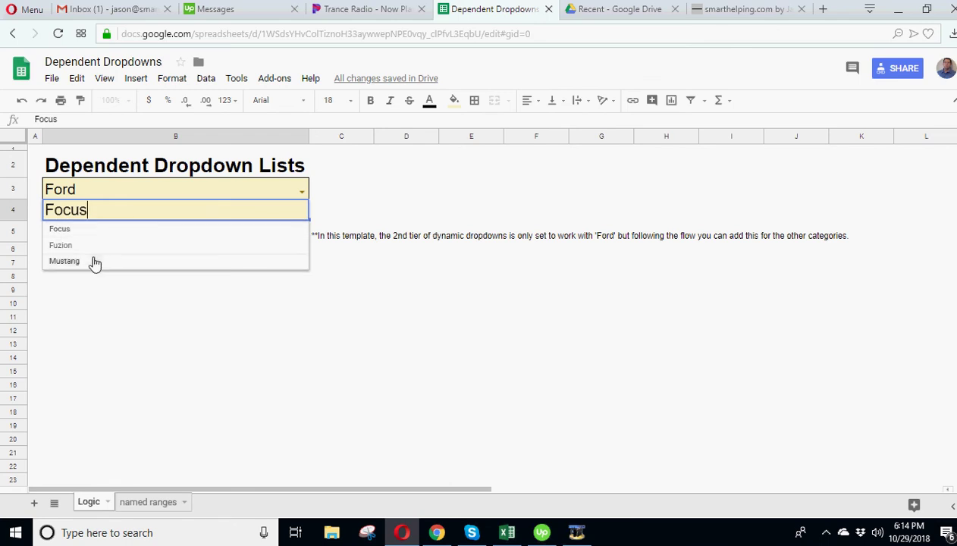
click(146, 345)
Compare the Dynamic List 2 results in column H with the price table in I2:K4 on the named ranges sheet.
click(148, 501)
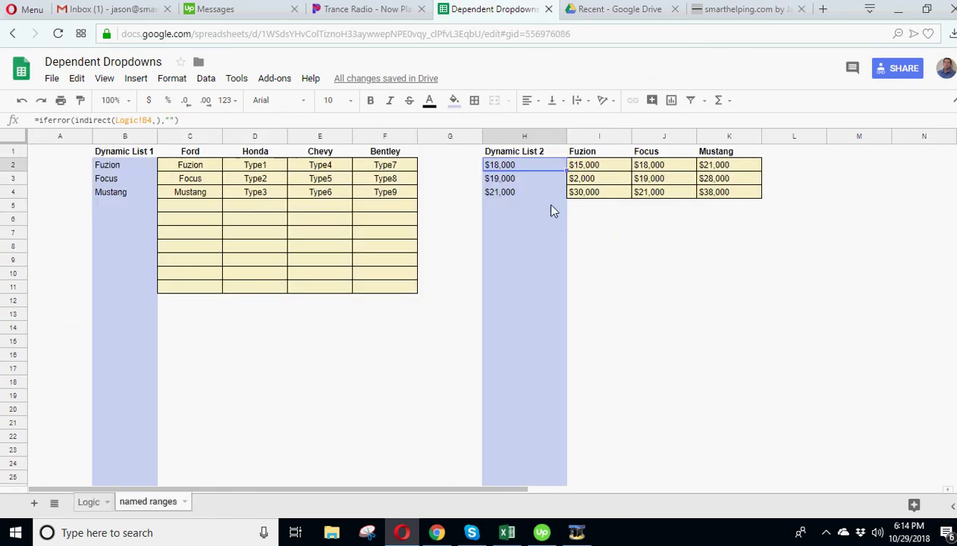
drag(530, 166, 520, 269)
click(520, 168)
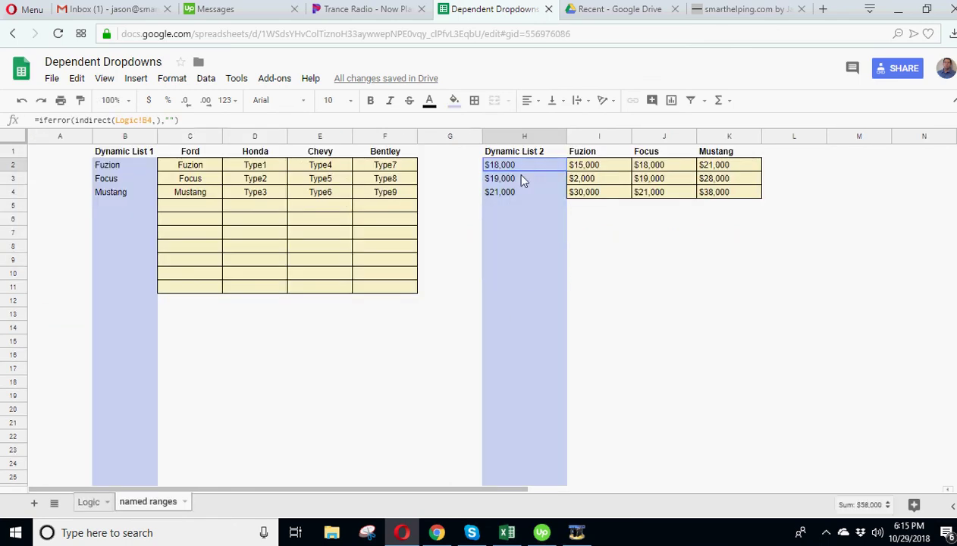
drag(582, 165, 714, 192)
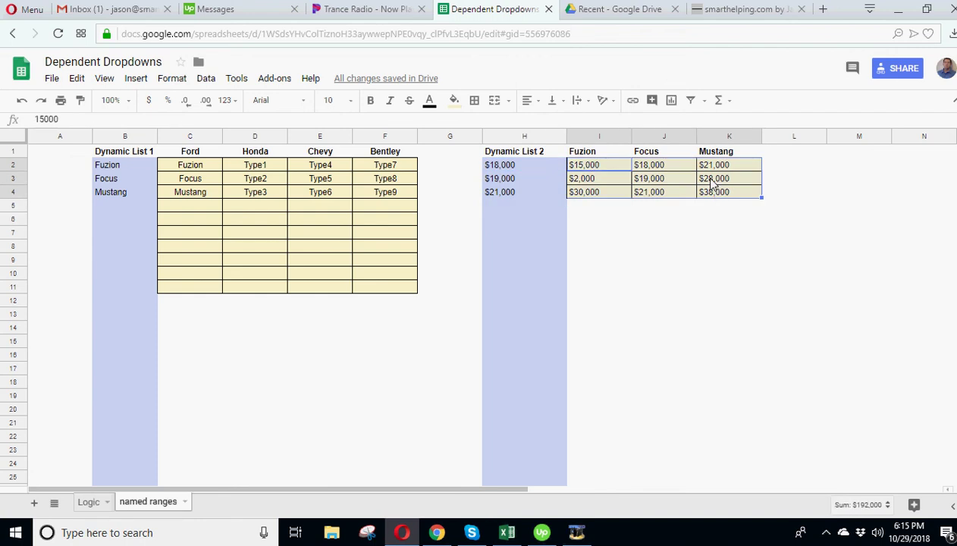
drag(686, 286, 728, 286)
Inspect the source range in the data validation of Logic cell B5, then leave the rule without changes.
click(89, 501)
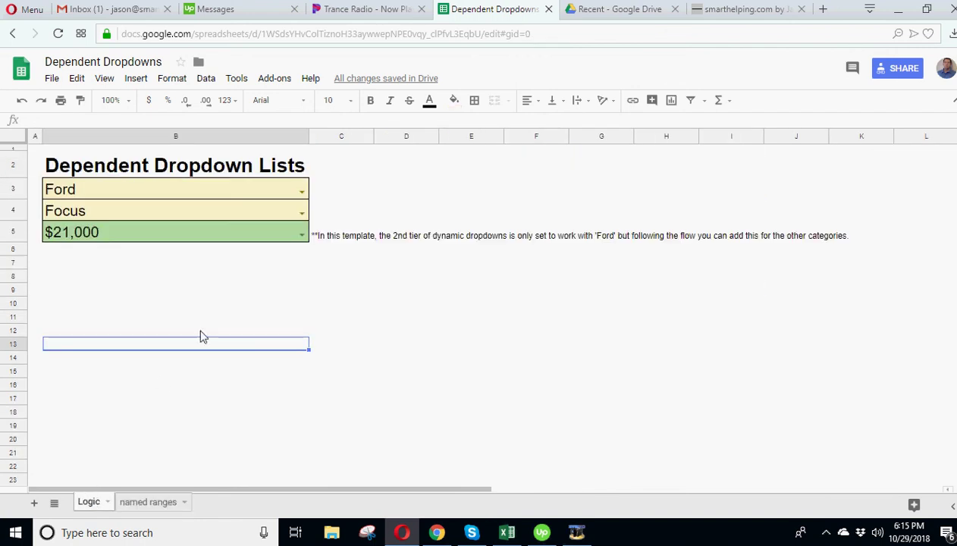
click(146, 215)
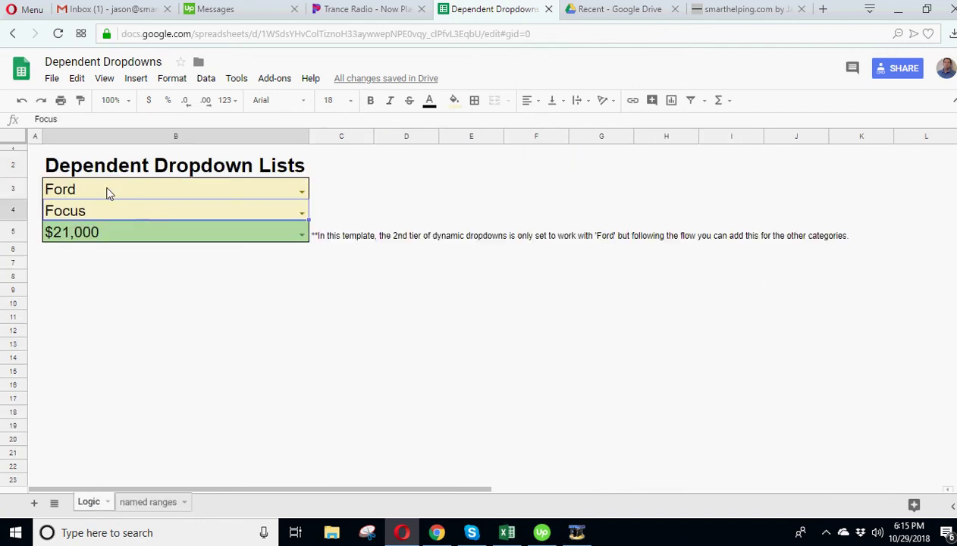
right_click(119, 234)
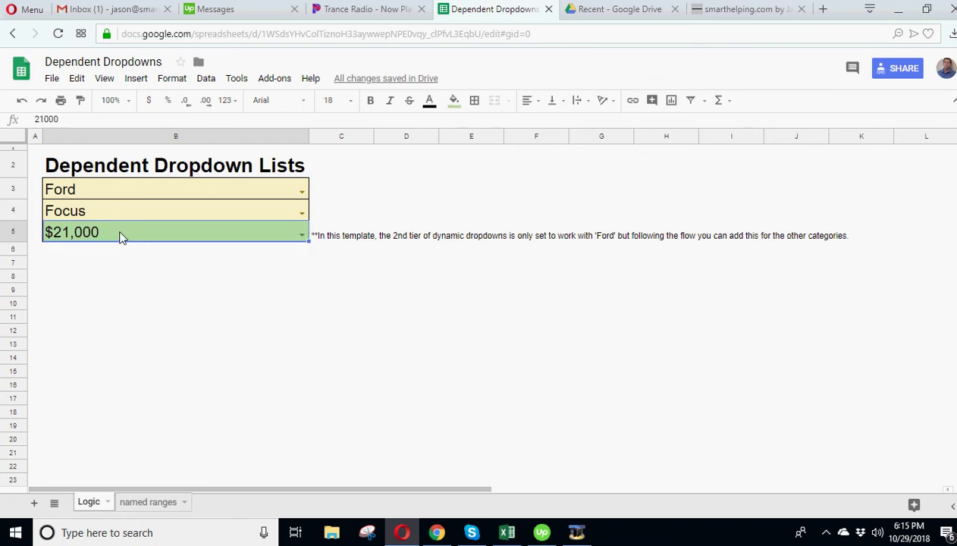
scroll(205, 473, down, 1)
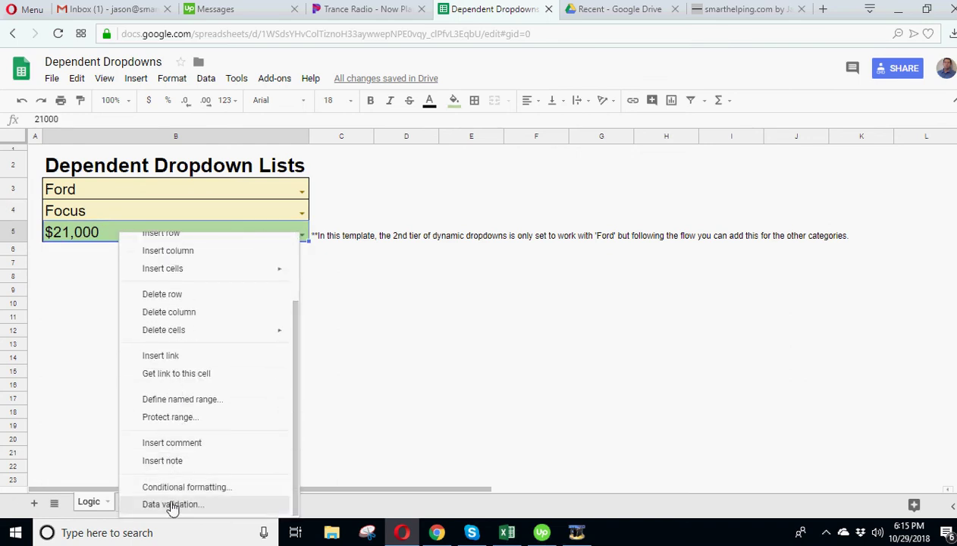
click(171, 506)
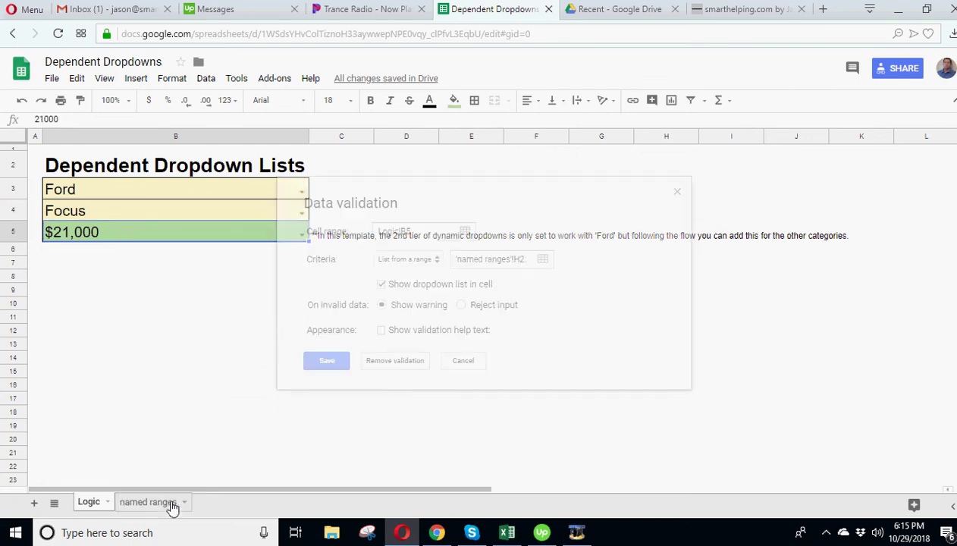
click(510, 261)
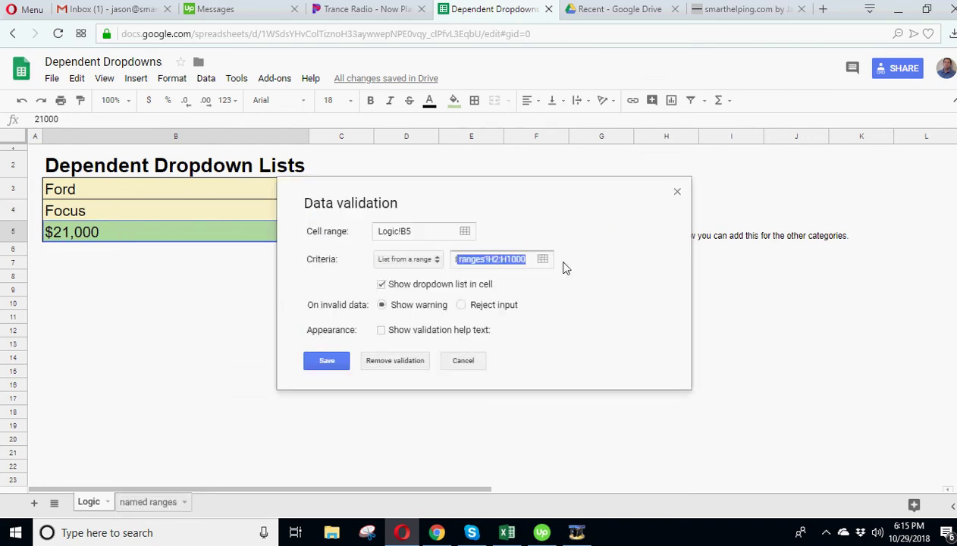
click(463, 360)
Examine column H on the named ranges sheet, including the INDIRECT formula in H2 and the cells it fills below.
click(148, 501)
click(529, 137)
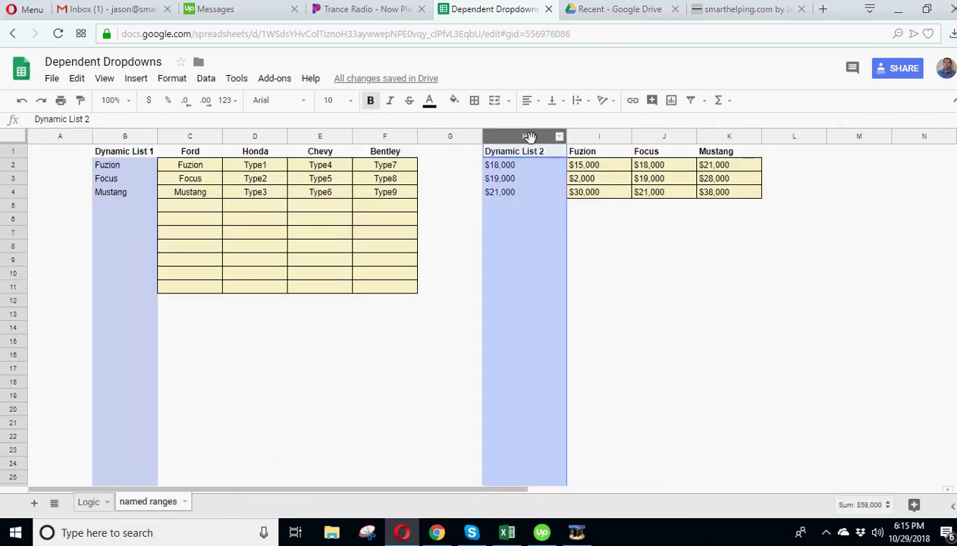
click(514, 167)
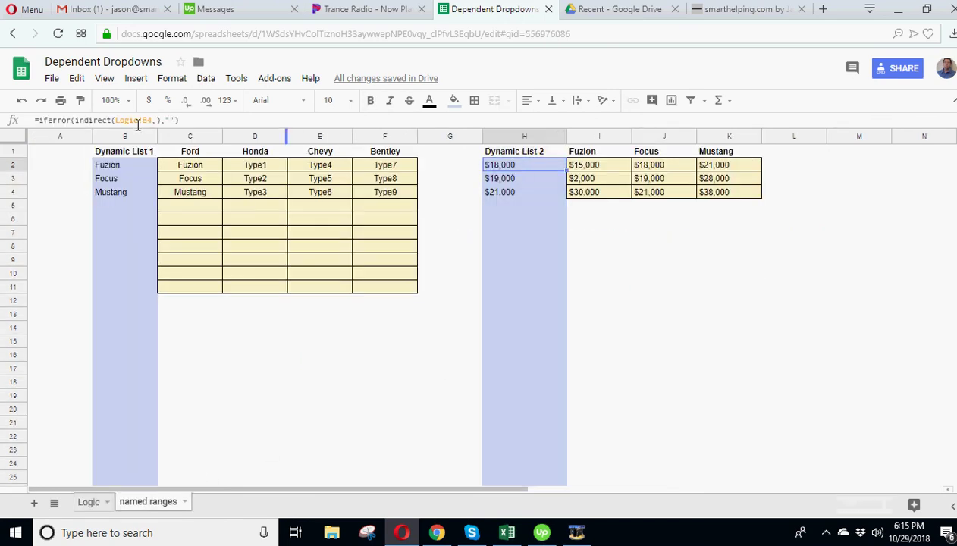
drag(515, 167, 519, 348)
drag(511, 166, 514, 305)
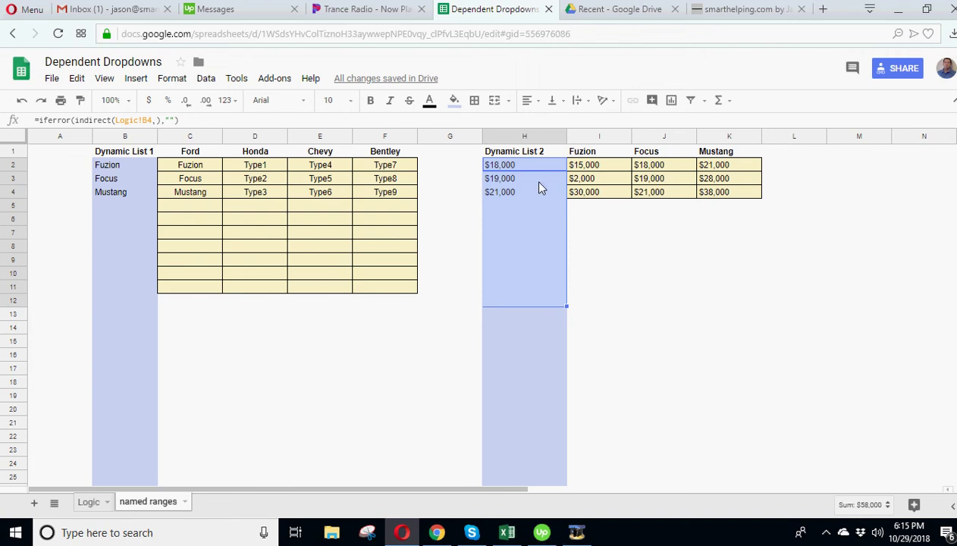
click(514, 182)
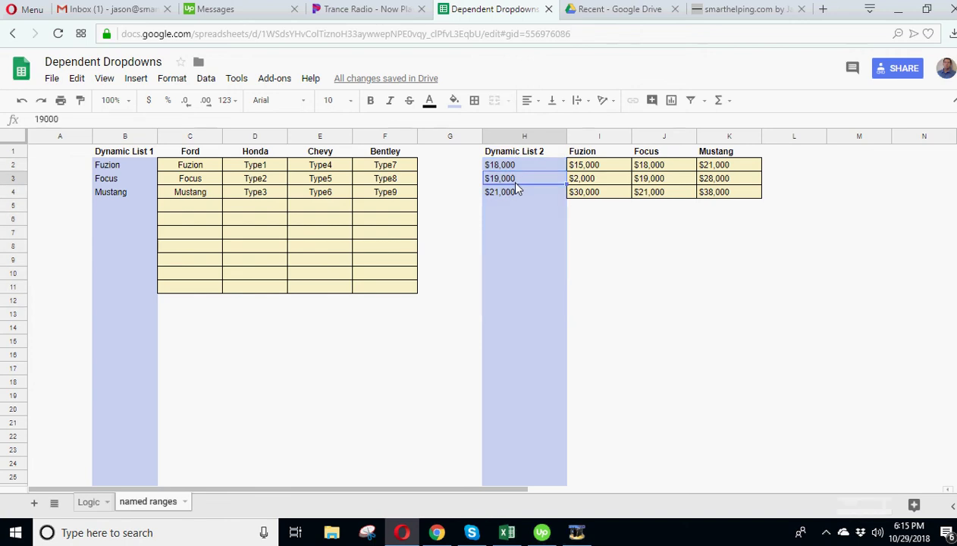
Change the model in Logic cell B4 to Fuzion and check Dynamic List 2 on the named ranges sheet.
click(89, 501)
click(301, 212)
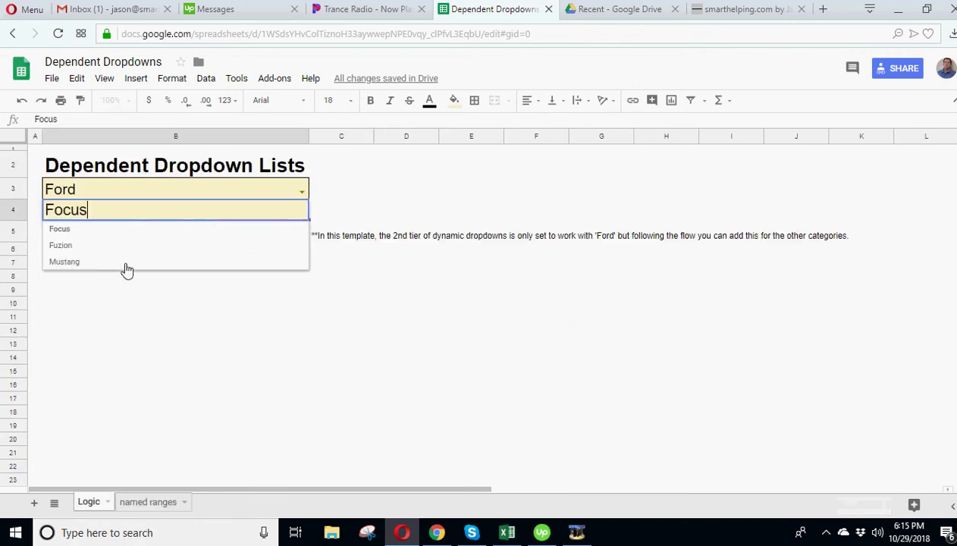
click(90, 248)
click(148, 502)
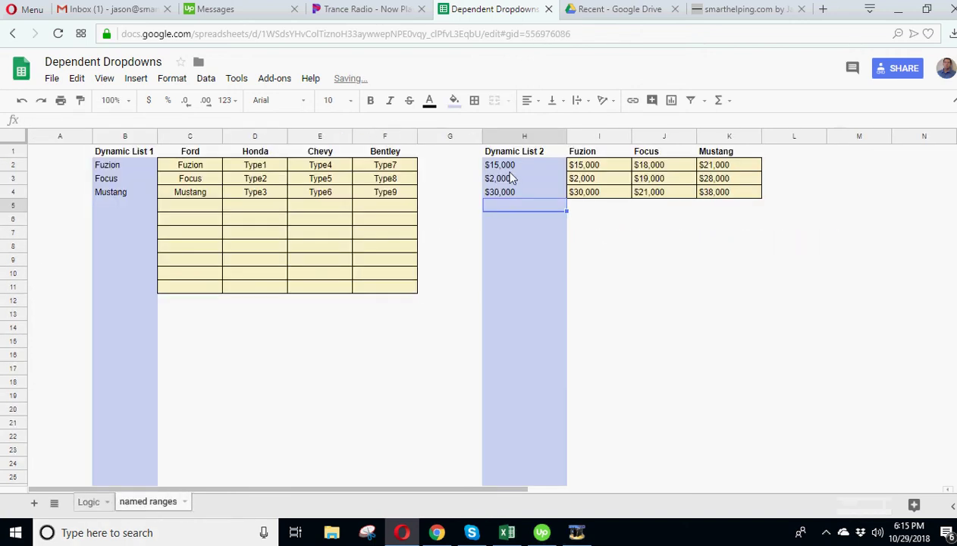
Change the model in Logic cell B4 to Mustang and return to Dynamic List 2 on the named ranges sheet.
click(89, 501)
click(302, 216)
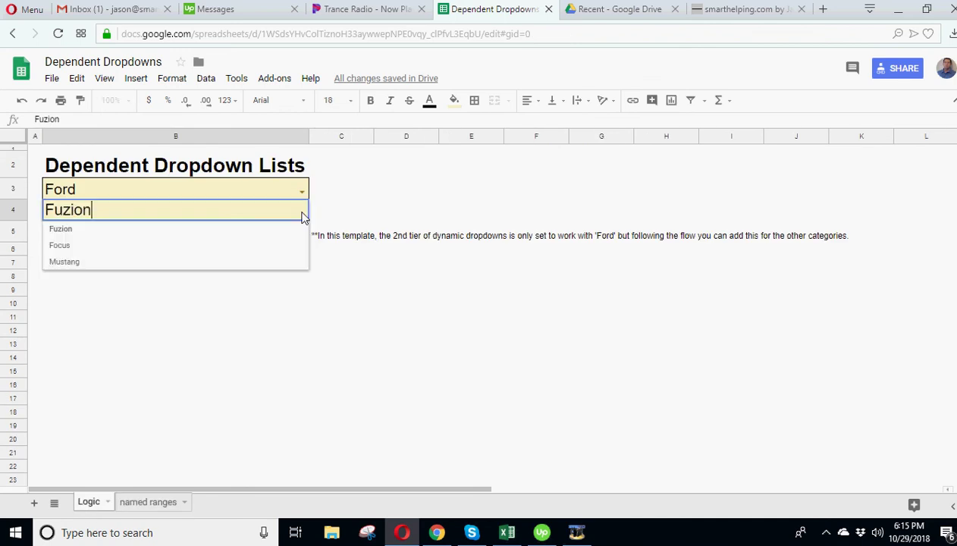
click(92, 262)
click(150, 501)
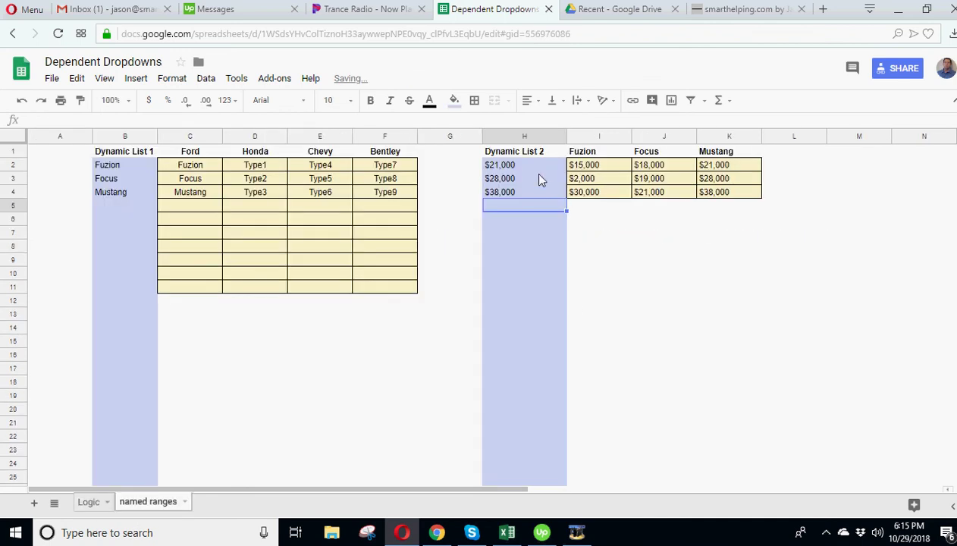
Examine each Mustang price in H2:H4, the empty cells below, and the formula in H2.
click(504, 164)
click(504, 179)
click(504, 193)
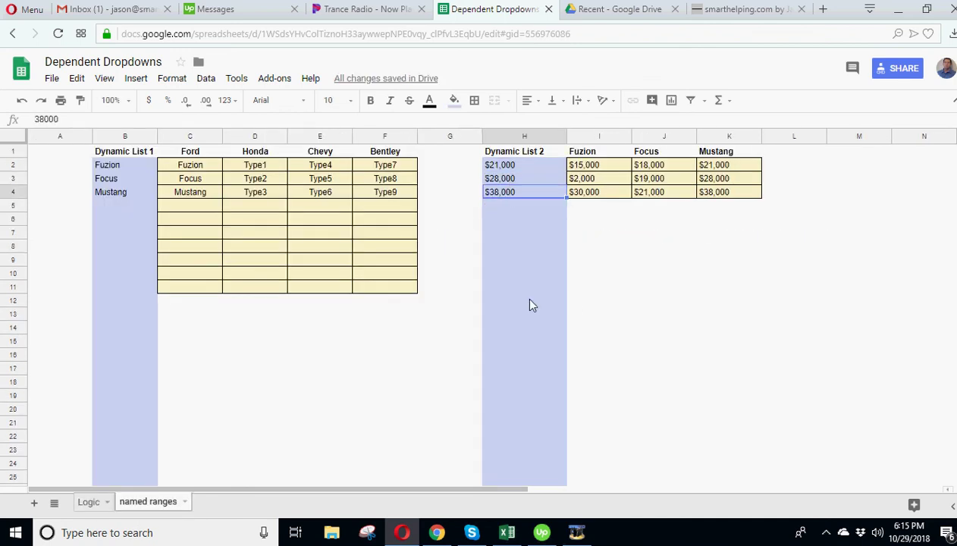
drag(525, 168, 530, 382)
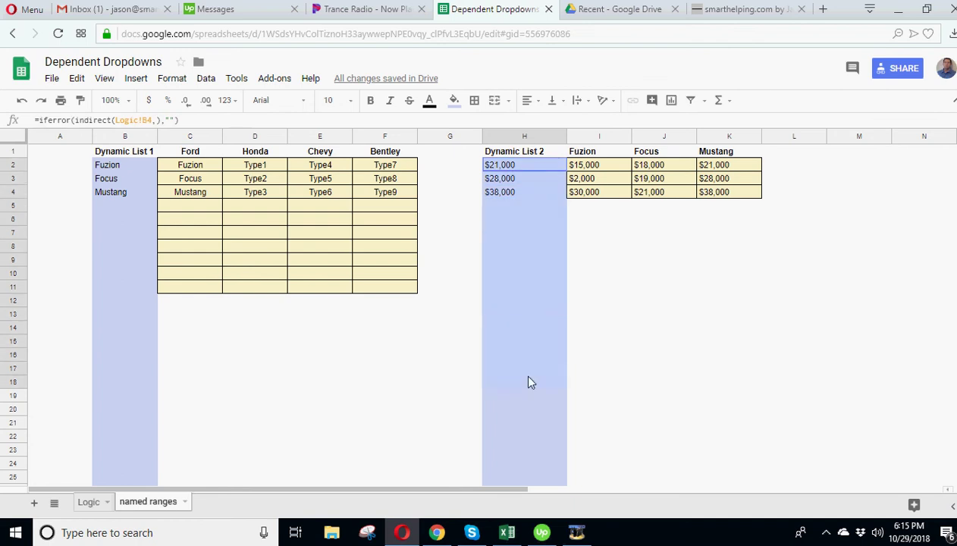
click(520, 171)
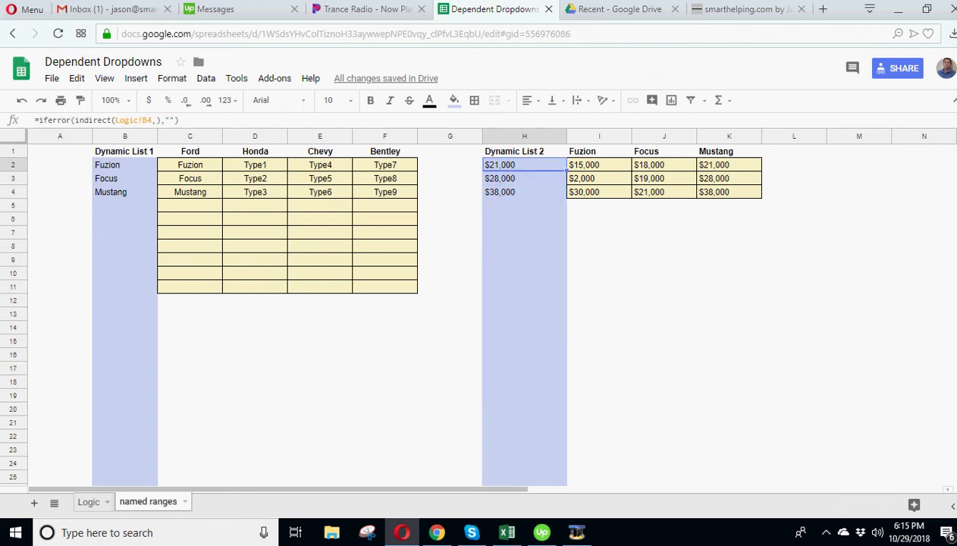
Compare the model selected on the Logic sheet with the Mustang header and prices in K1:K4 on the named ranges sheet.
click(88, 502)
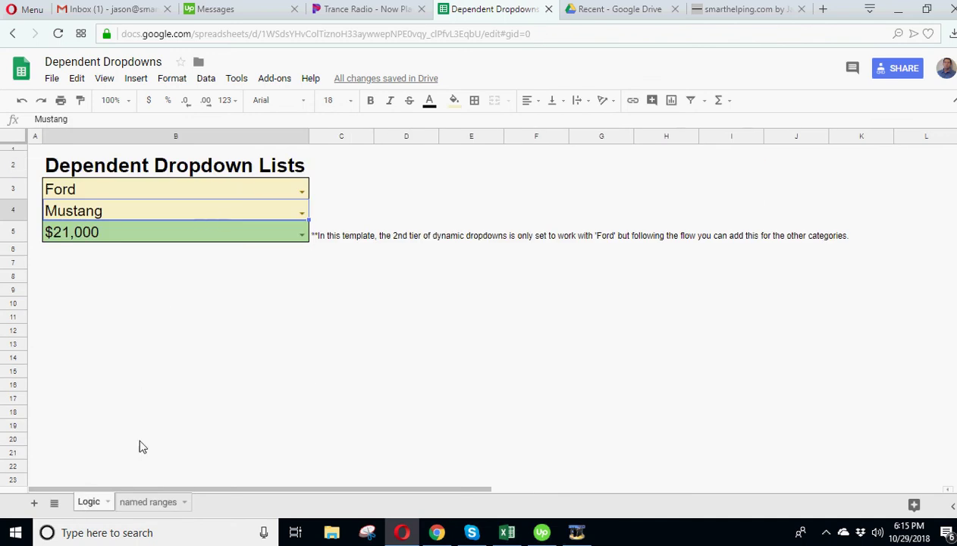
click(140, 501)
click(699, 155)
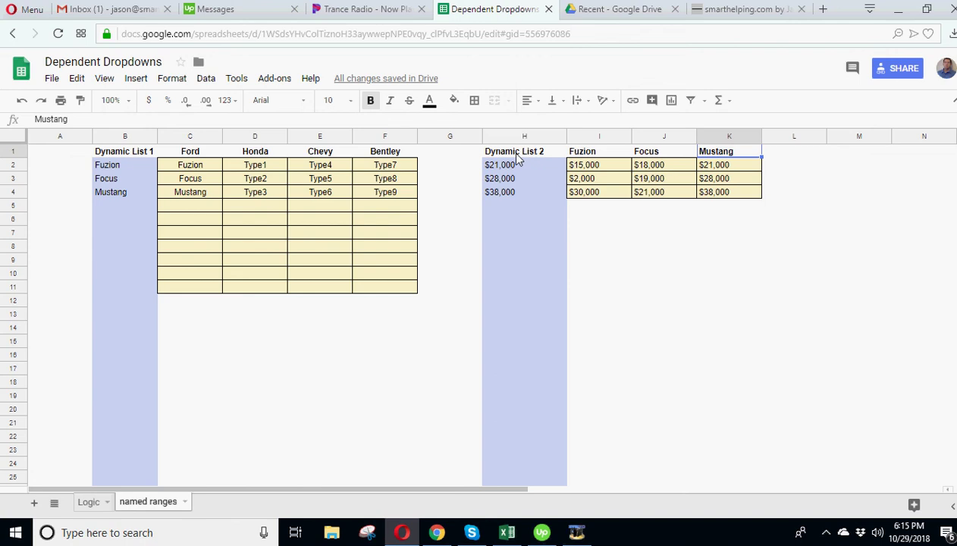
drag(724, 166, 725, 200)
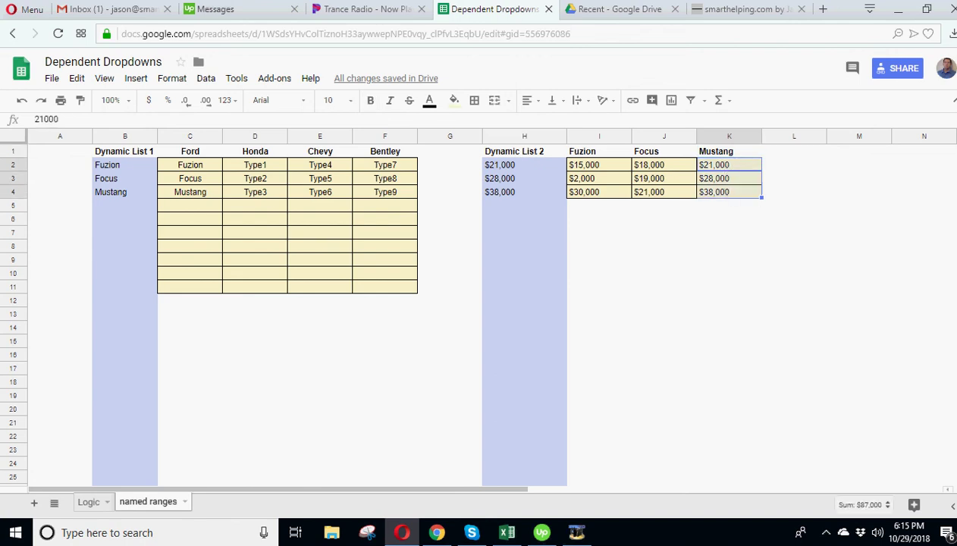
Inspect the definition of the Mustang named range, then close the named range list without changes.
click(207, 78)
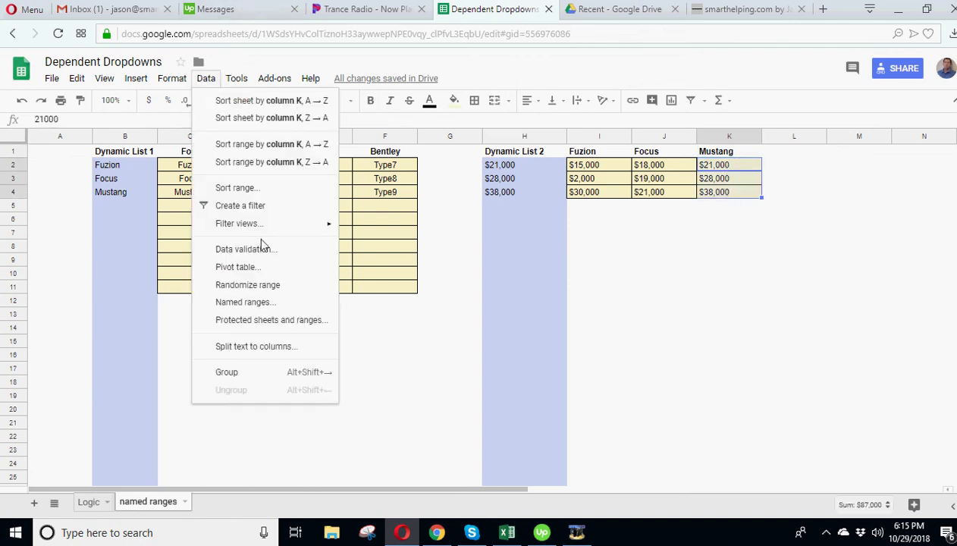
click(229, 302)
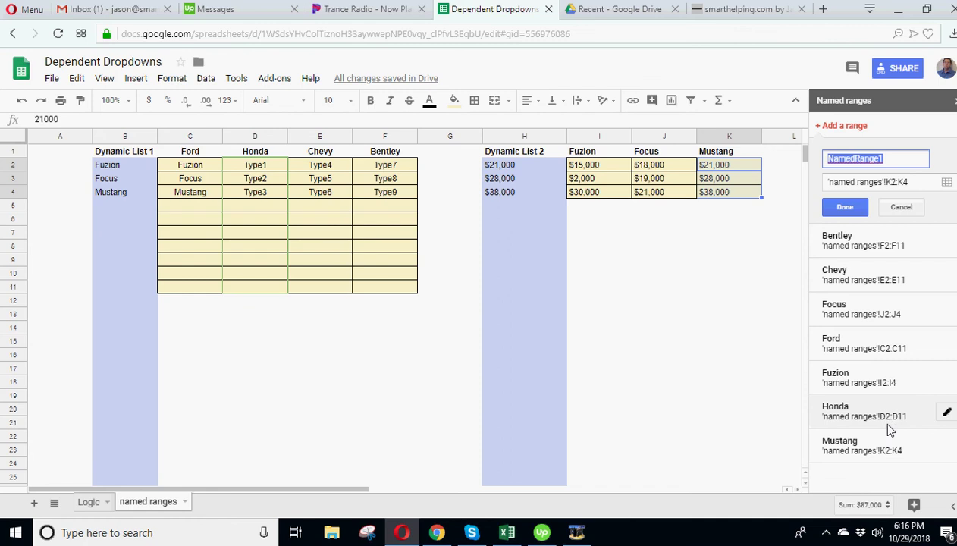
click(947, 450)
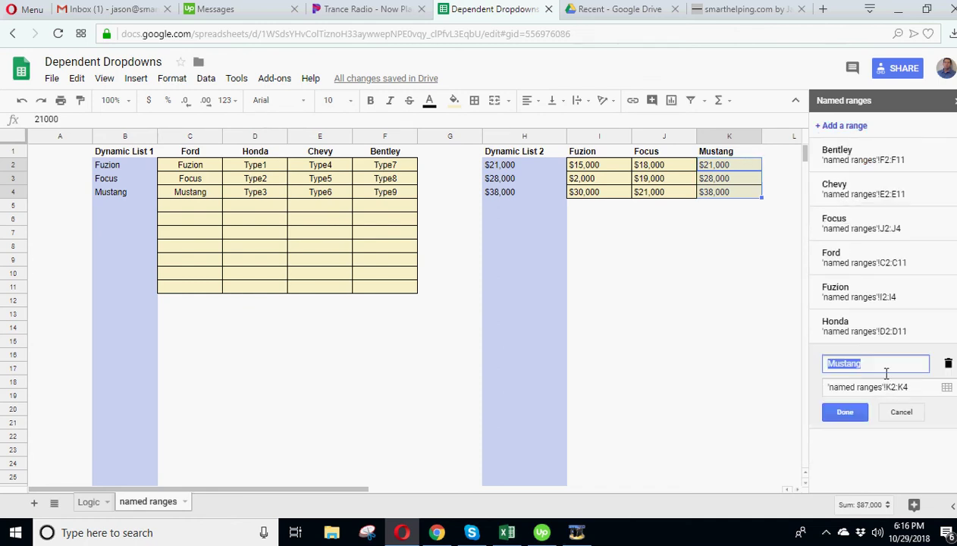
click(899, 414)
click(951, 100)
click(741, 316)
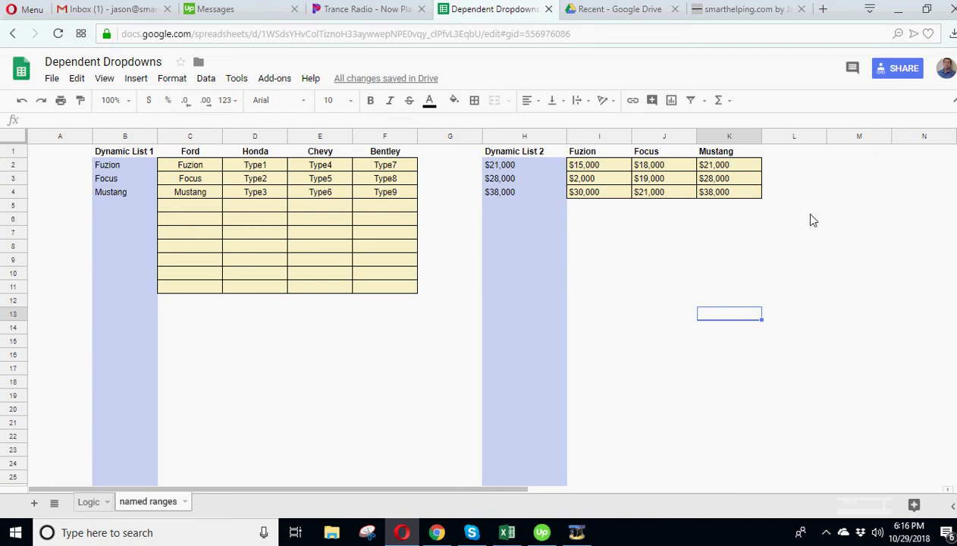
Compare the INDIRECT formulas in B2 and H2 on the named ranges sheet, then check the make dropdown in Logic cell B3 without changing it.
click(118, 171)
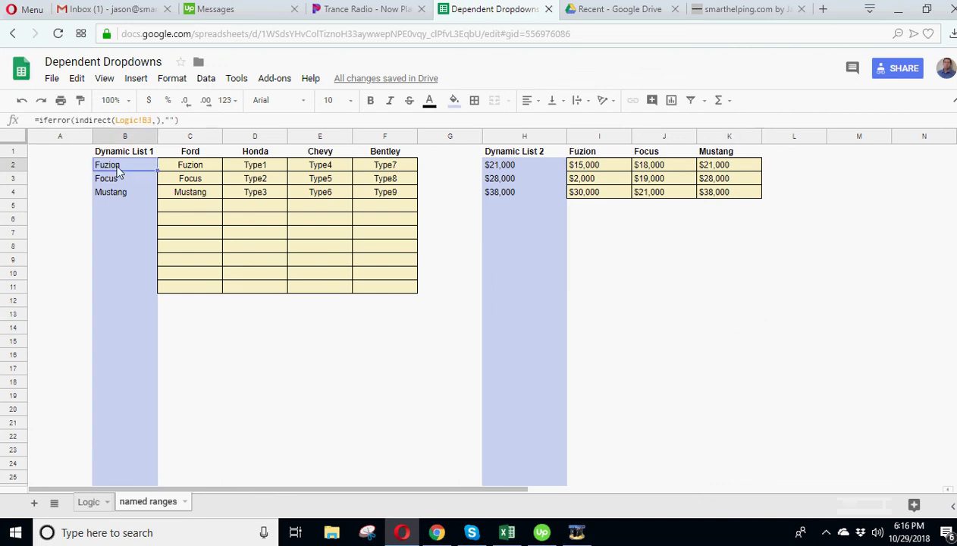
click(504, 168)
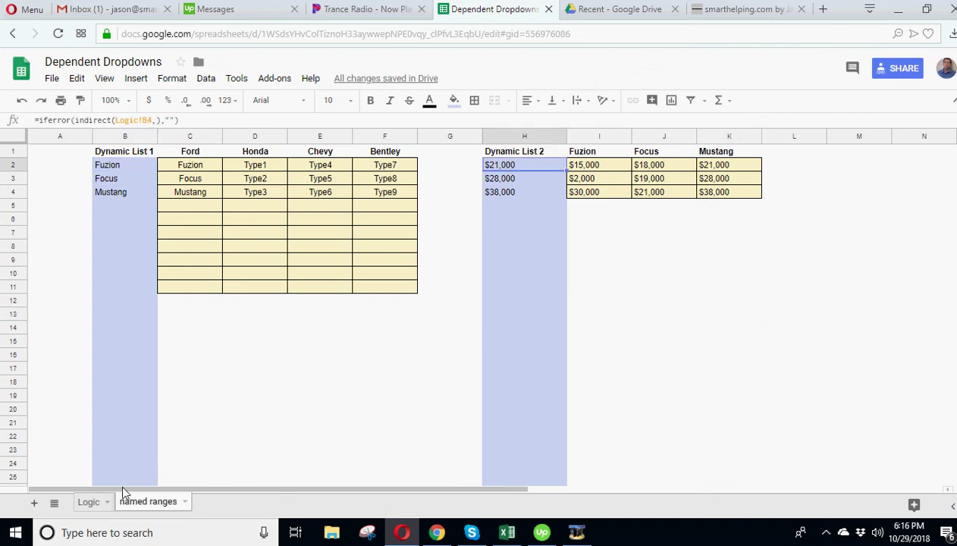
click(88, 507)
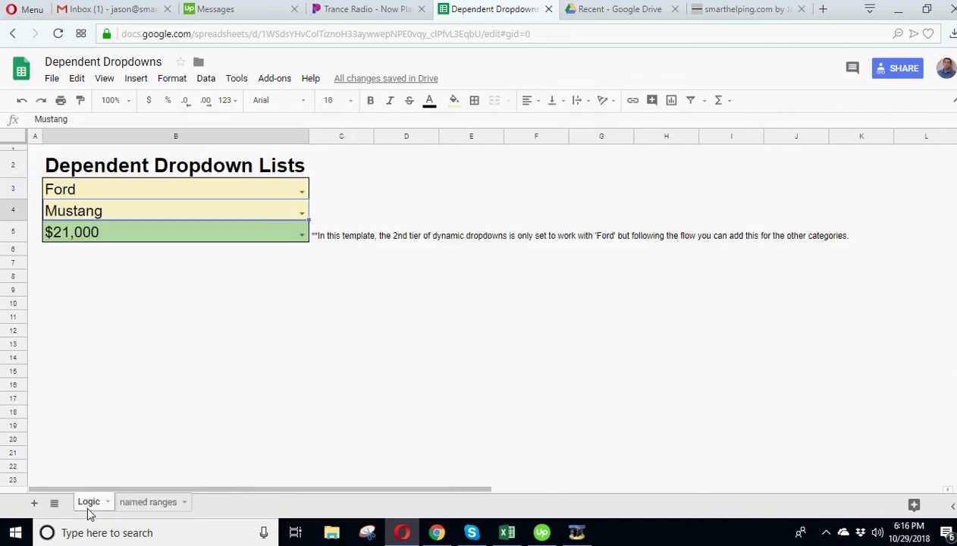
click(166, 363)
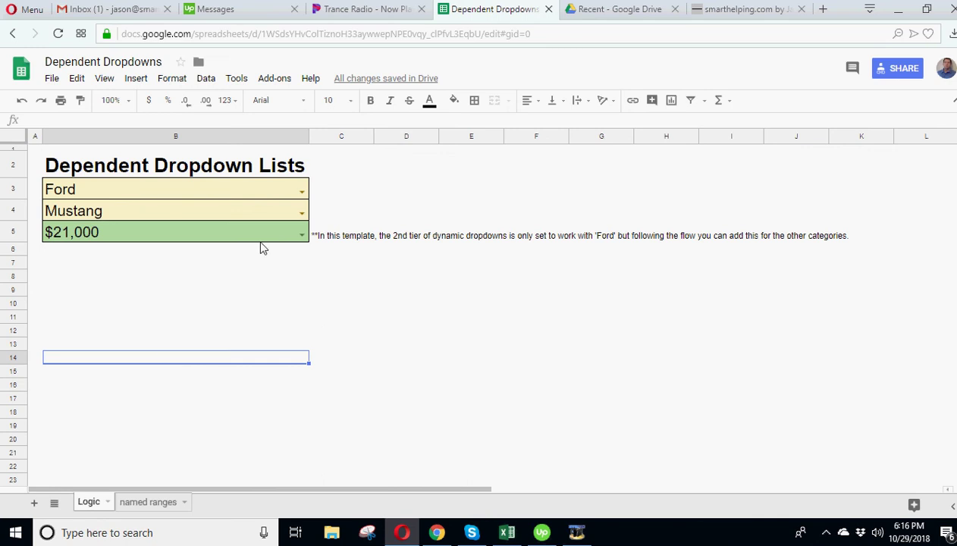
click(302, 191)
click(166, 334)
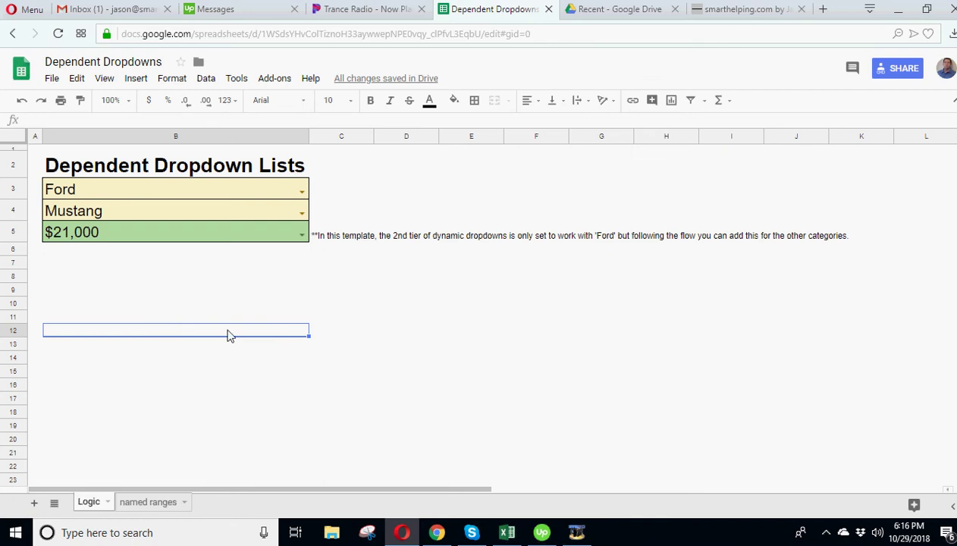
click(151, 503)
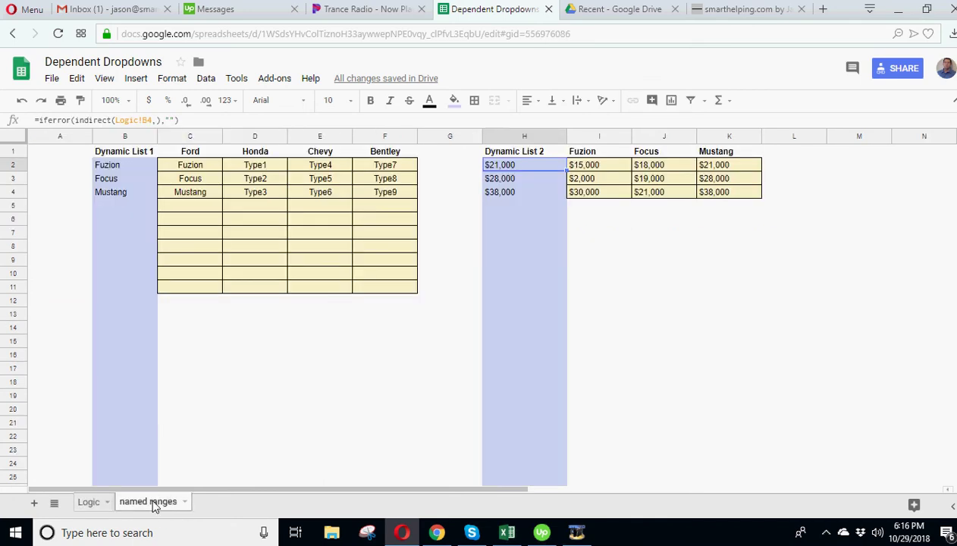
click(89, 503)
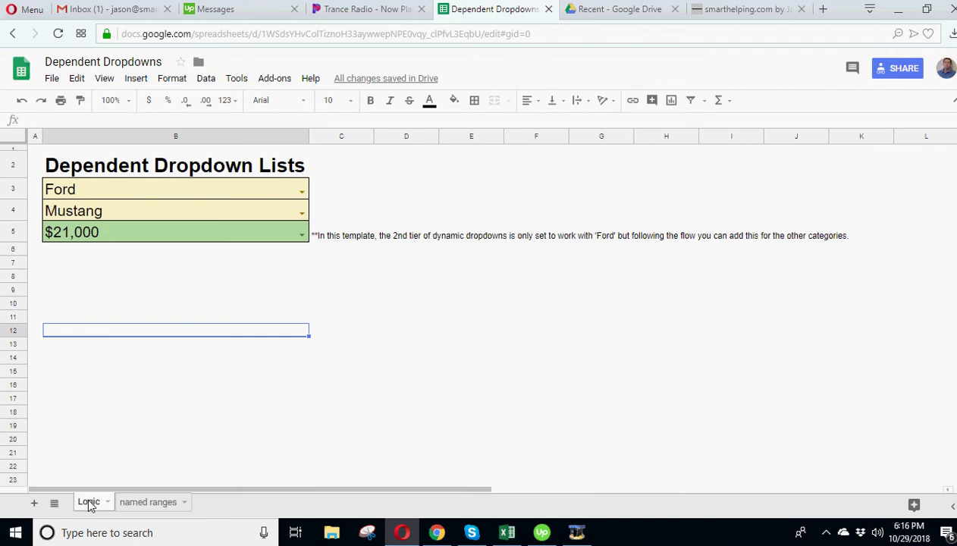
click(437, 317)
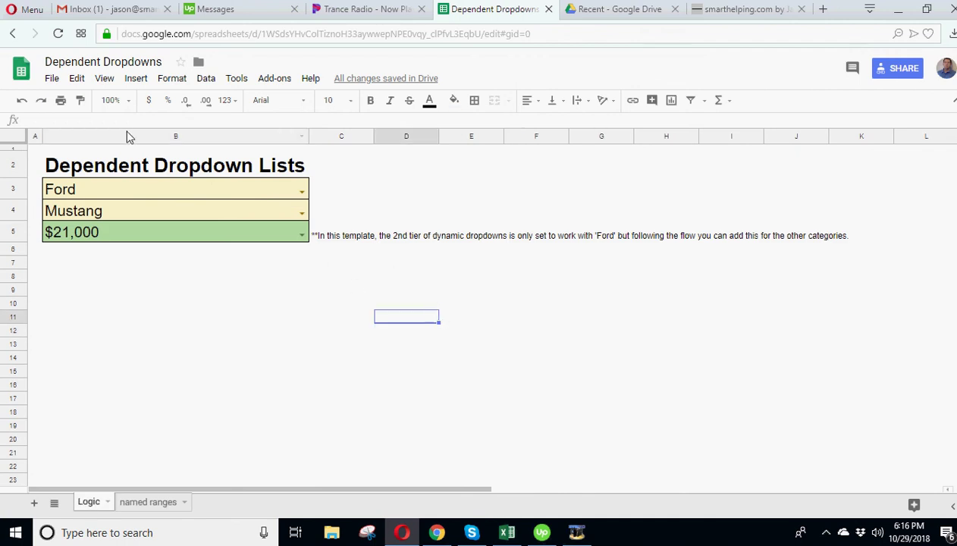
Look up the command for making a copy of the spreadsheet without running it, then return to the named ranges sheet.
click(53, 79)
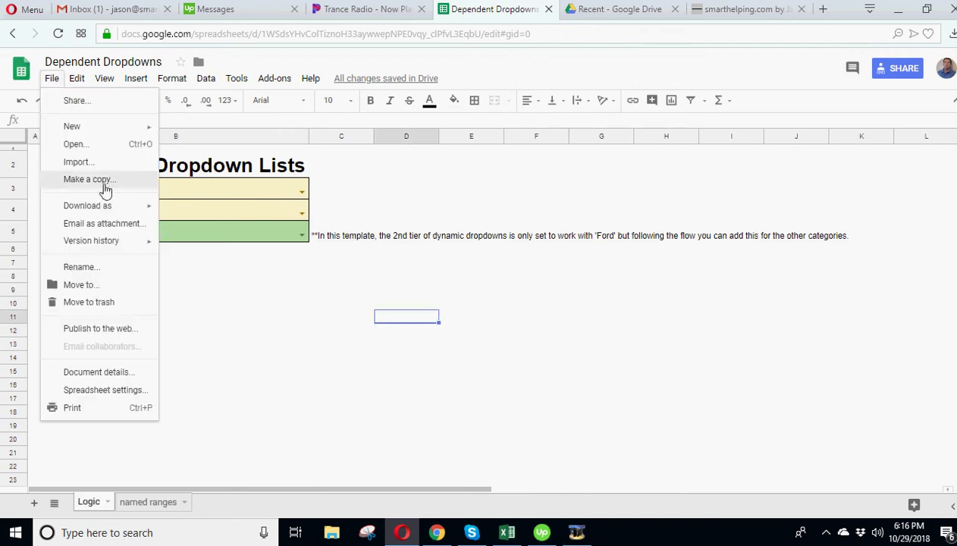
click(274, 371)
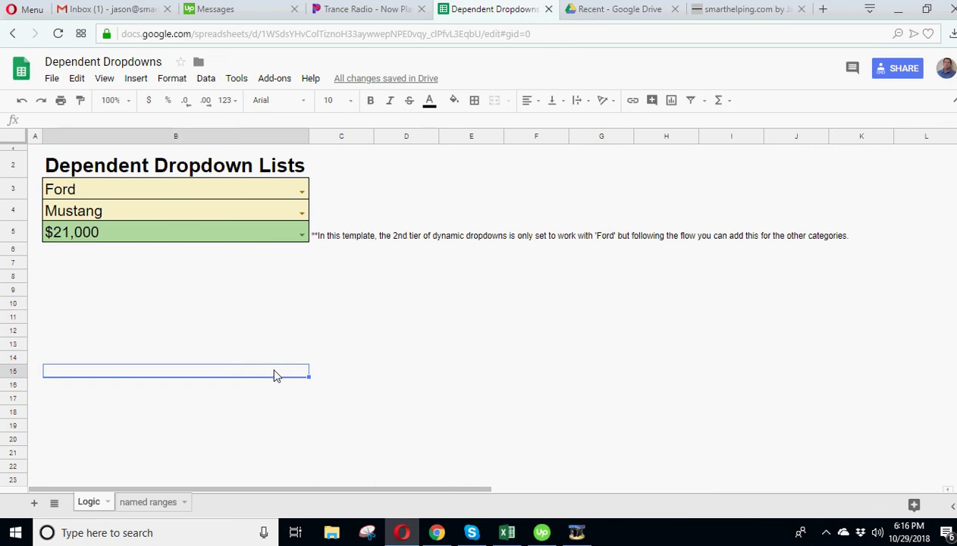
click(413, 302)
click(341, 294)
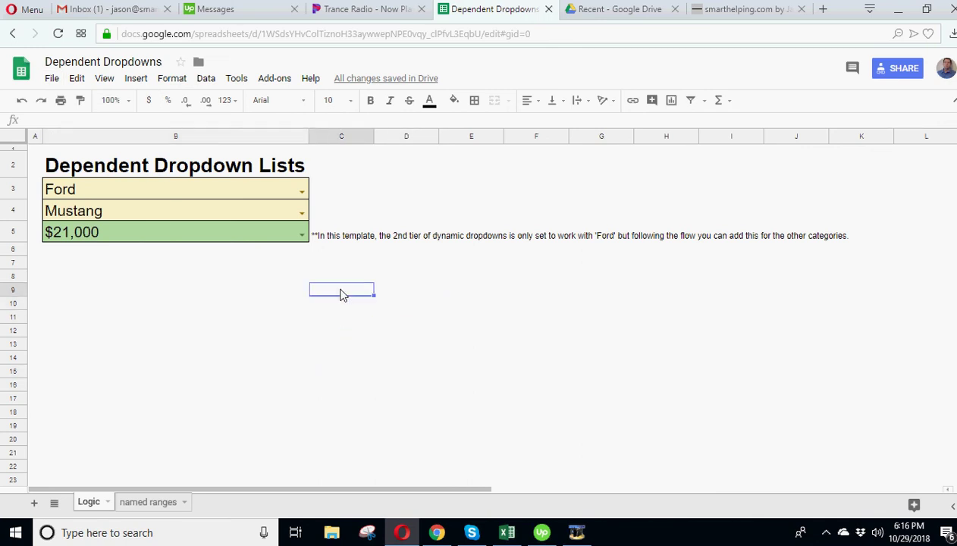
click(148, 501)
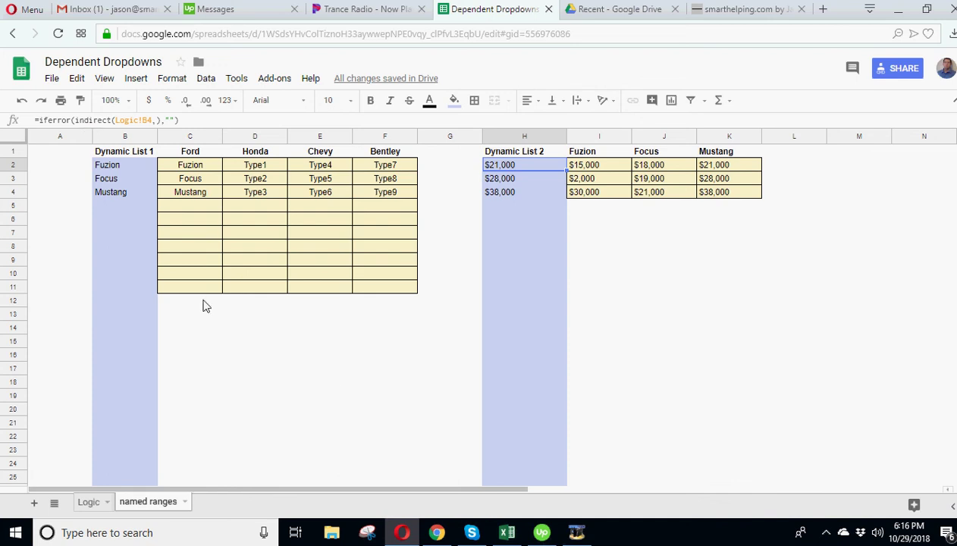
click(266, 371)
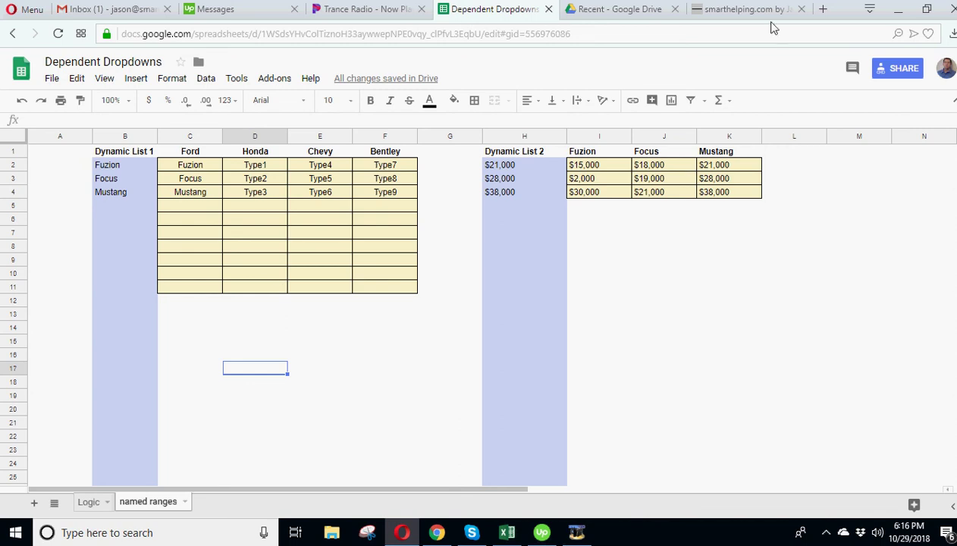
Switch to the smarthelping.com site, open the Contact / Hourly Services page and view the hourly fee options without changing the selection.
click(740, 10)
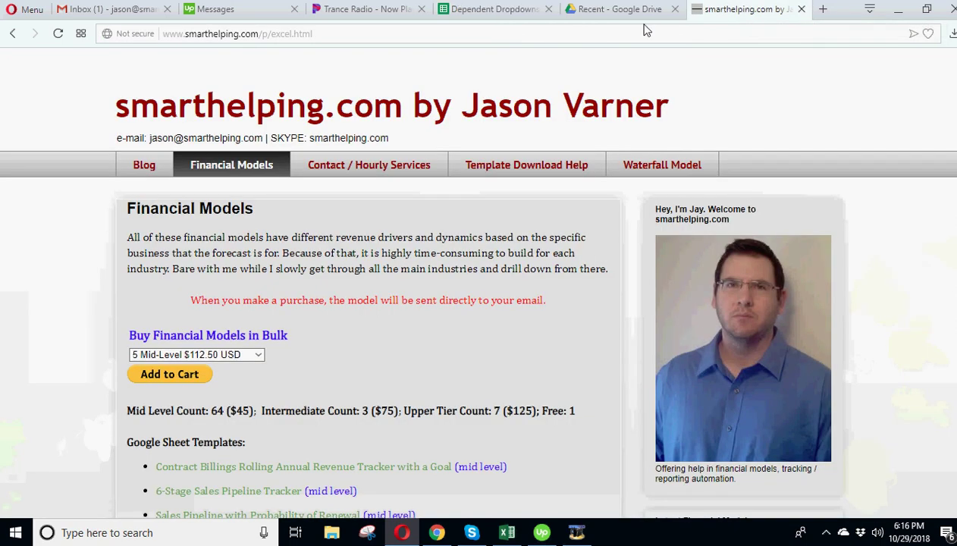
click(368, 164)
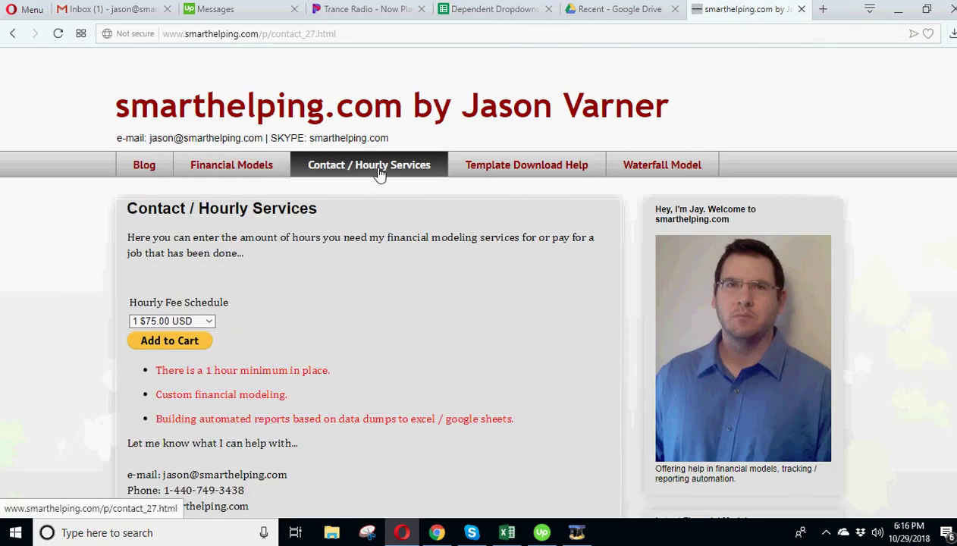
click(208, 320)
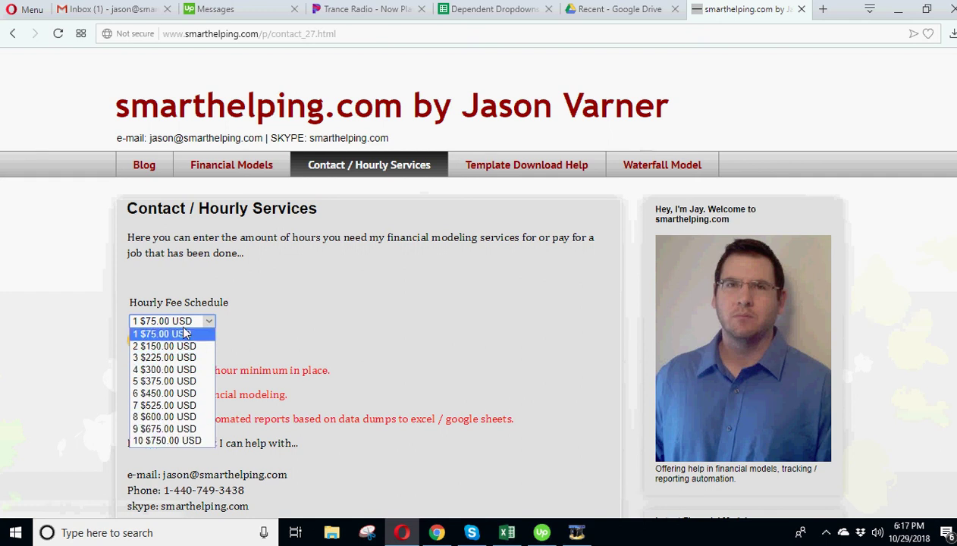
click(297, 406)
Review the contact details on the Contact / Hourly Services page, highlighting the Skype line, then switch back to the Dependent Dropdowns spreadsheet.
scroll(297, 407, down, 1)
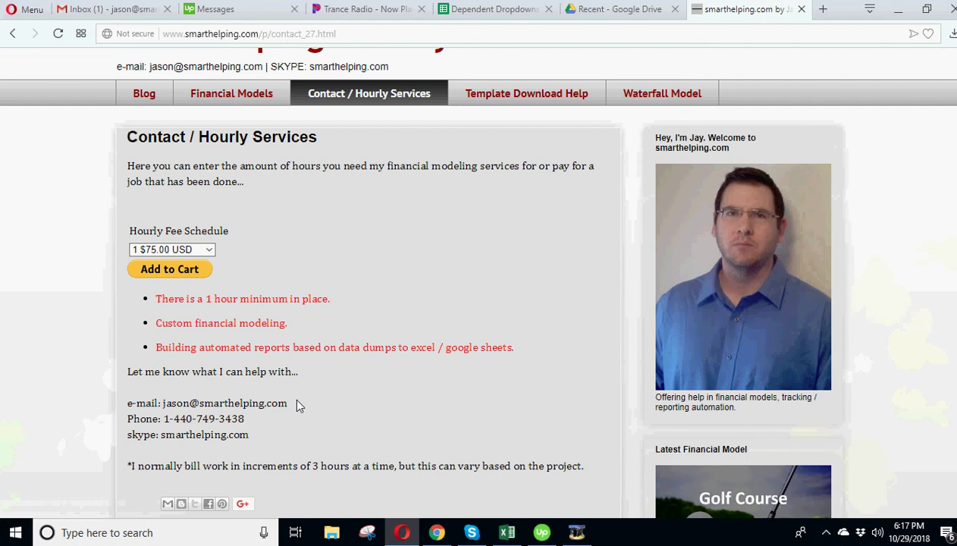
drag(254, 437, 126, 436)
click(292, 437)
scroll(296, 440, up, 1)
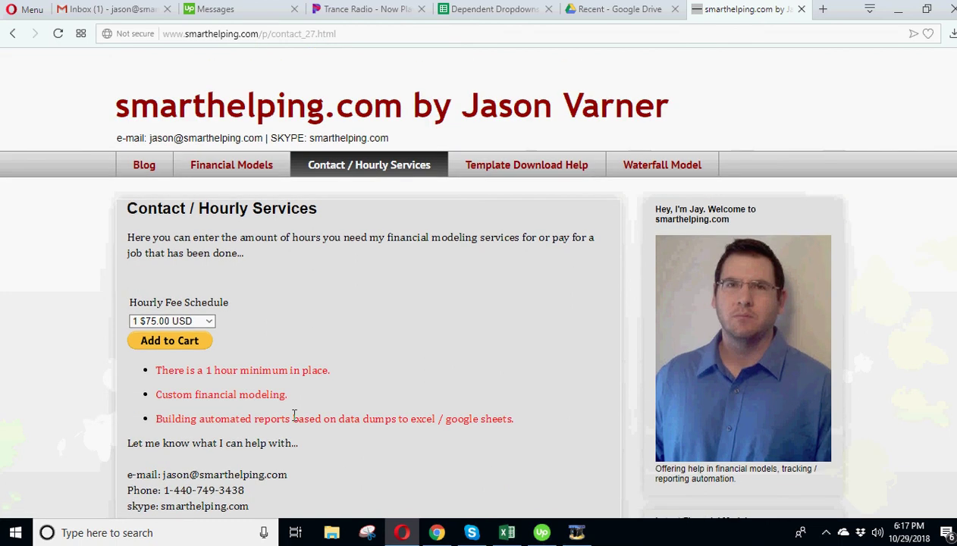
click(488, 10)
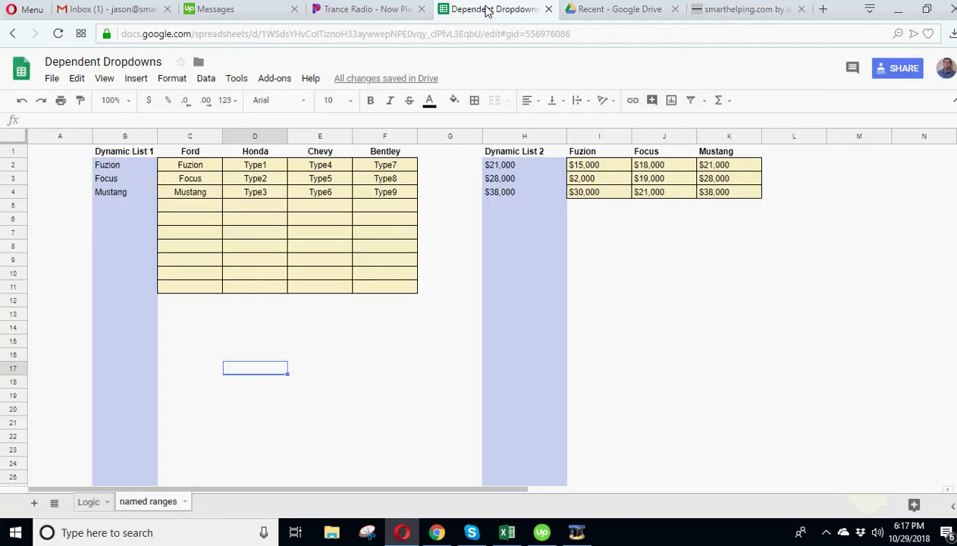